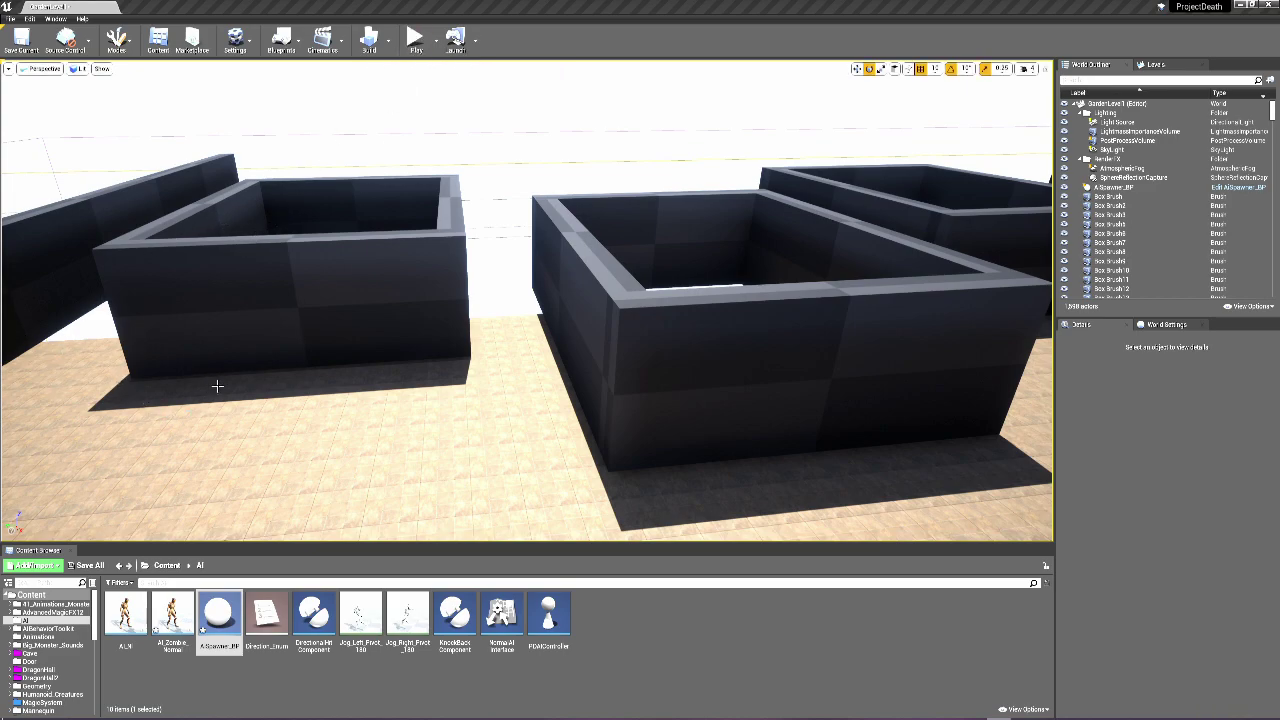
Start a play test of the level in the viewport and have the character cast several magic projectiles
right_click_drag(346, 348, 417, 291)
mouse_move(461, 99)
right_mouse_down()
mouse_move(560, 99)
mouse_move(520, 110)
mouse_move(461, 99)
right_mouse_up()
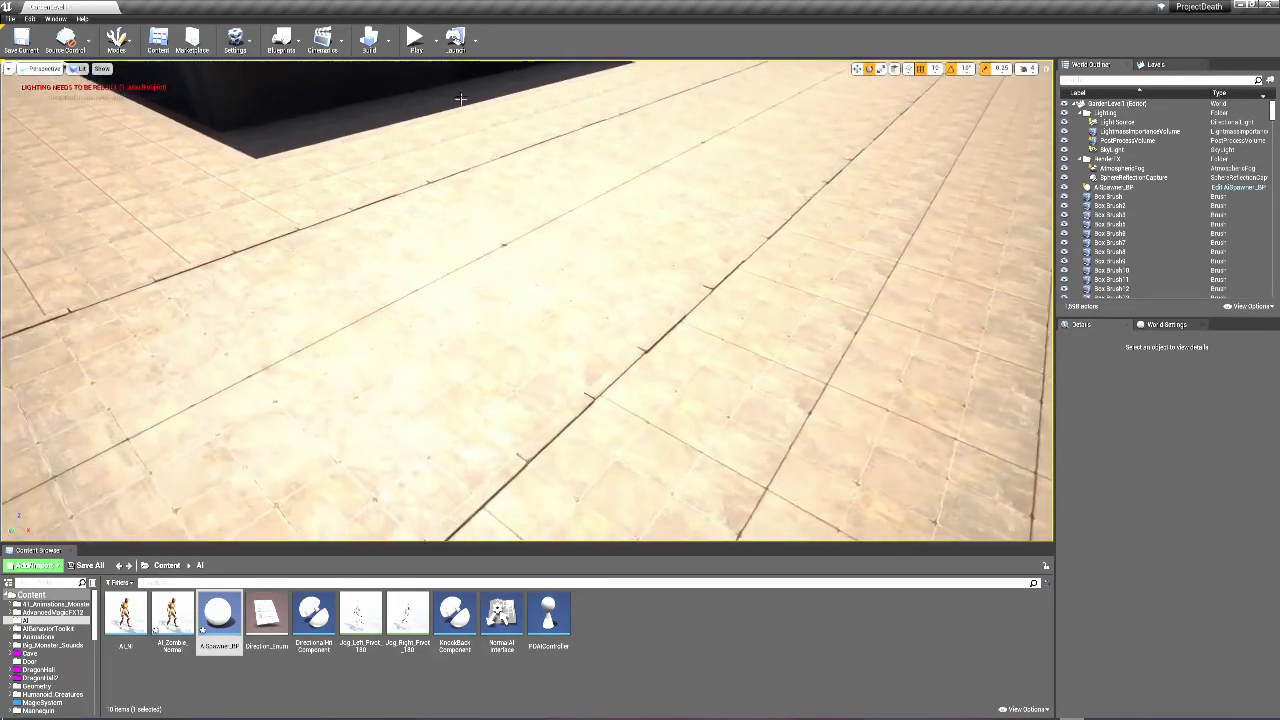
left_click(414, 38)
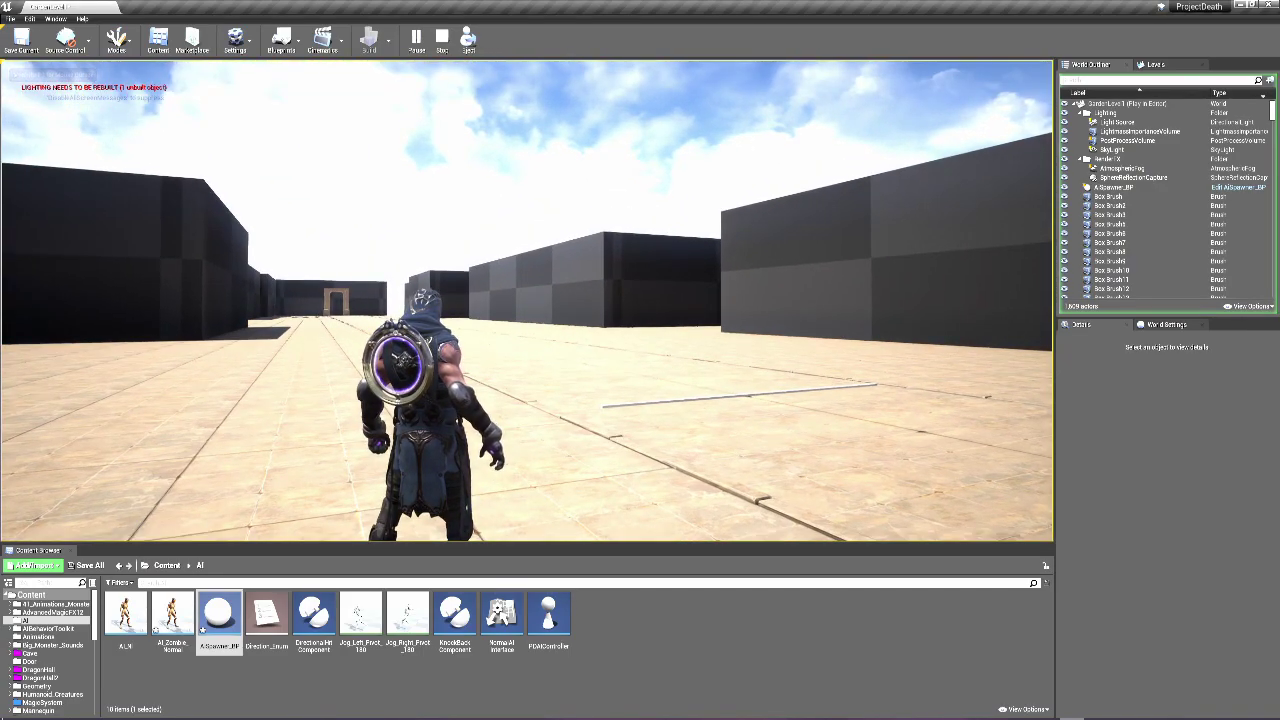
left_click(527, 300)
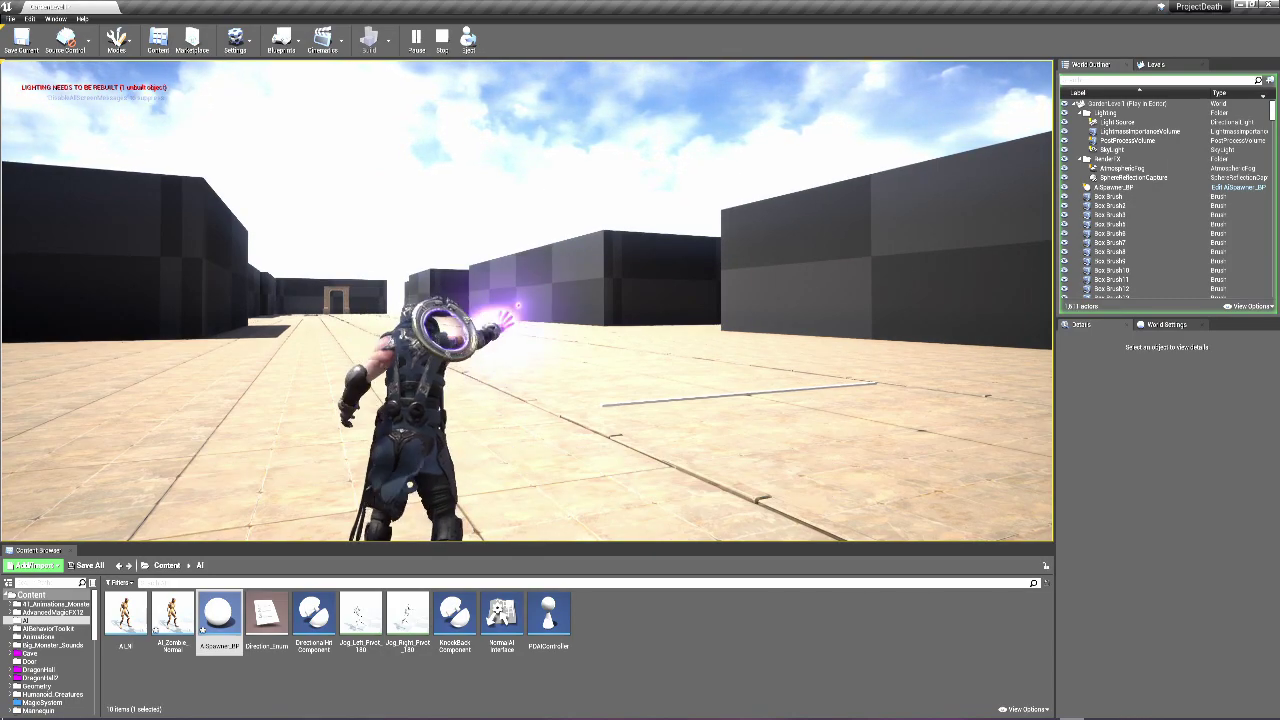
left_click(525, 302)
left_click(527, 300)
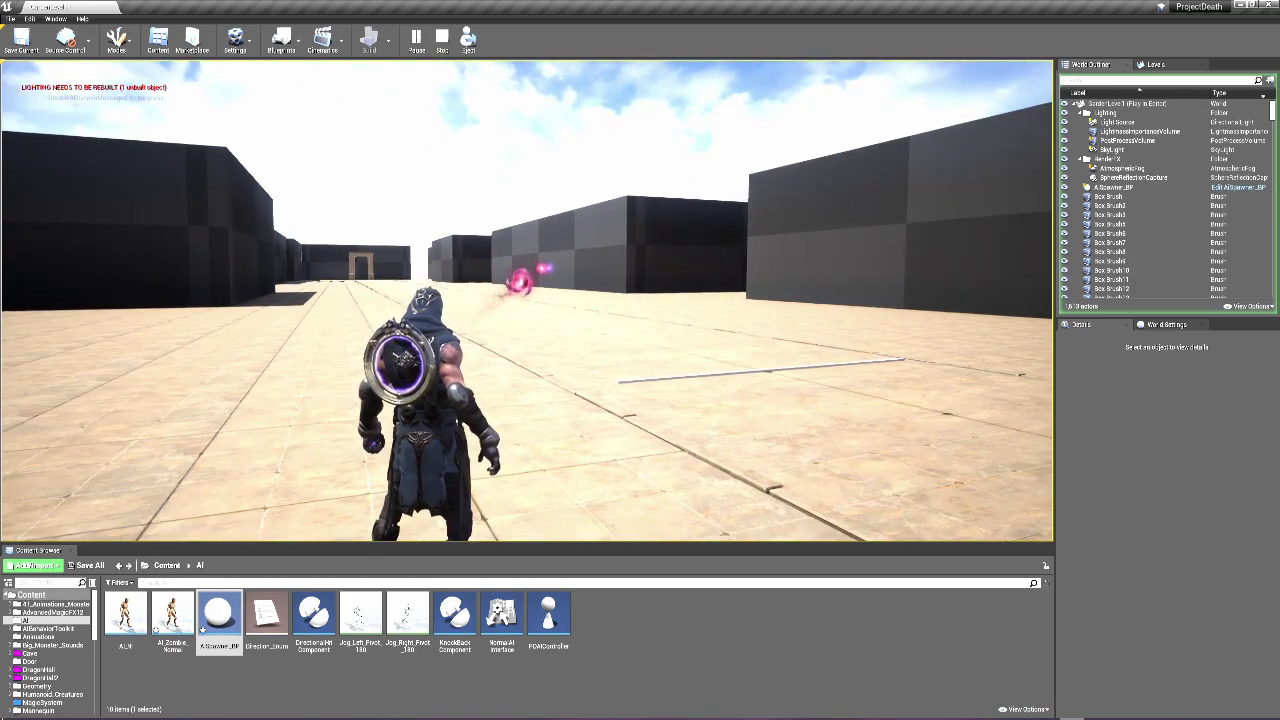
left_click(527, 300)
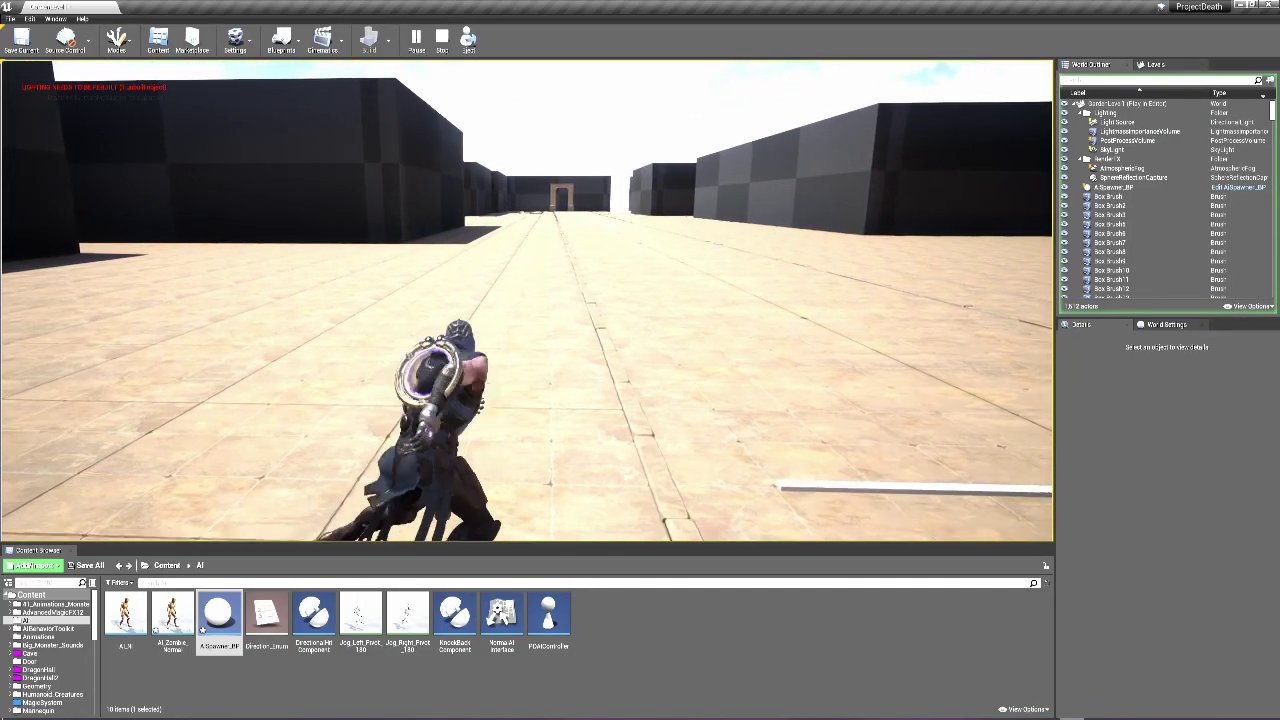
left_click(527, 300)
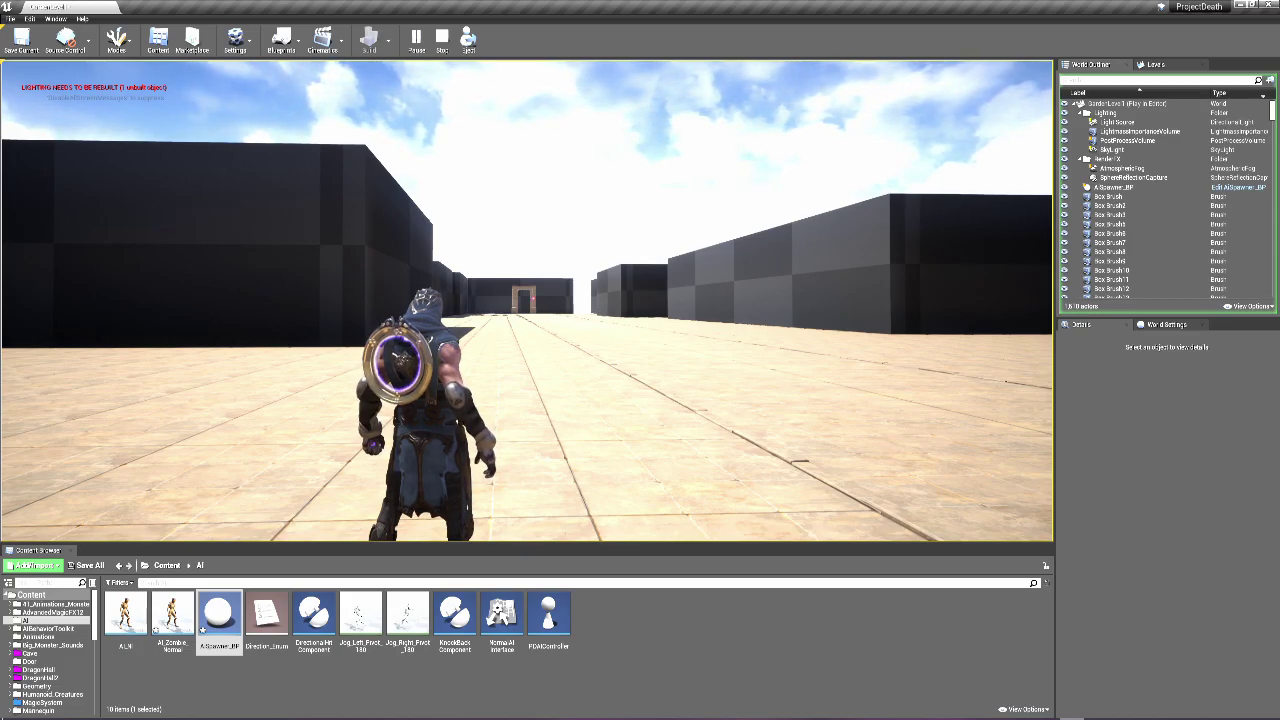
Walk the character forward and sideways across the courtyard, and bring up the crosshair with the red status bar
key("w")
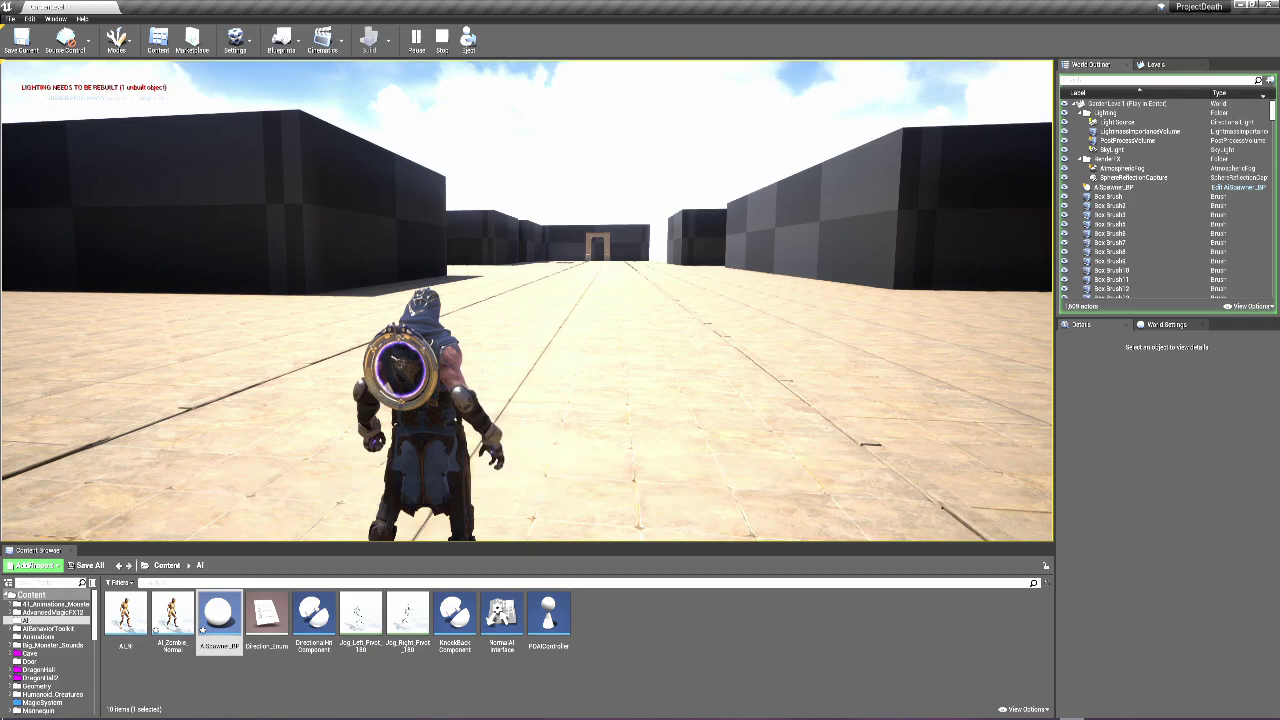
key("d")
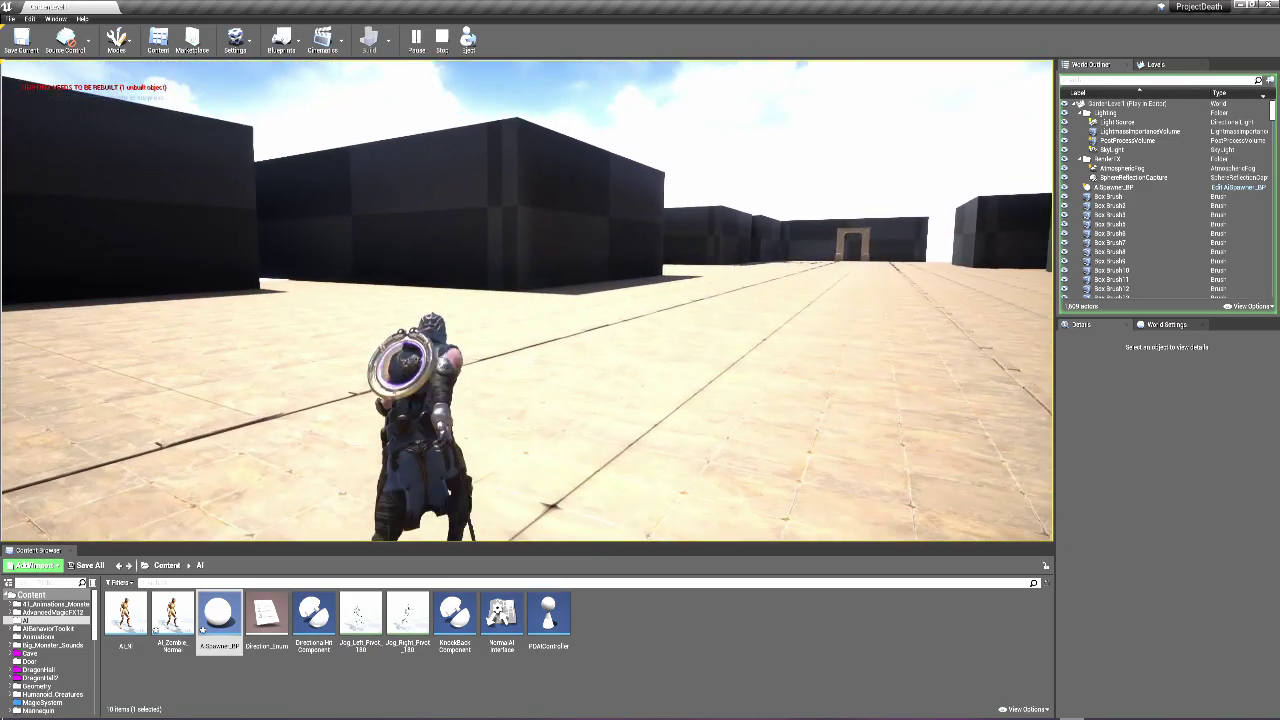
key("a")
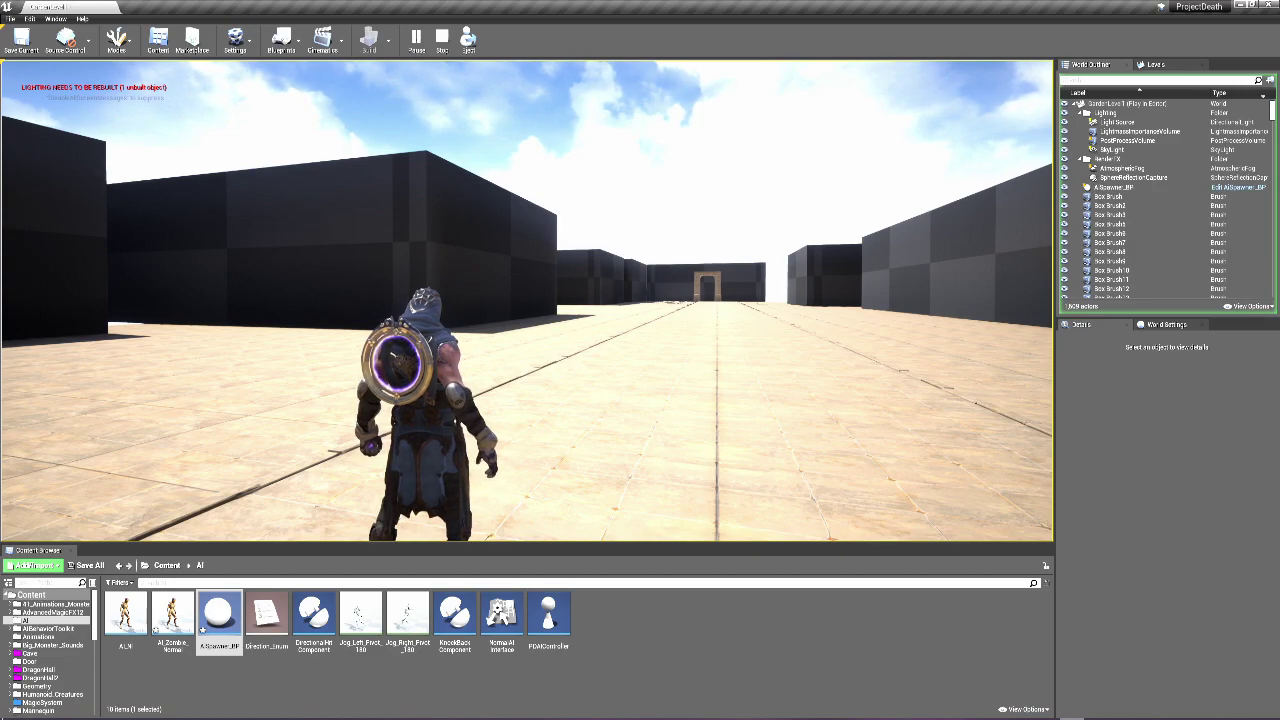
mouse_move(640, 300)
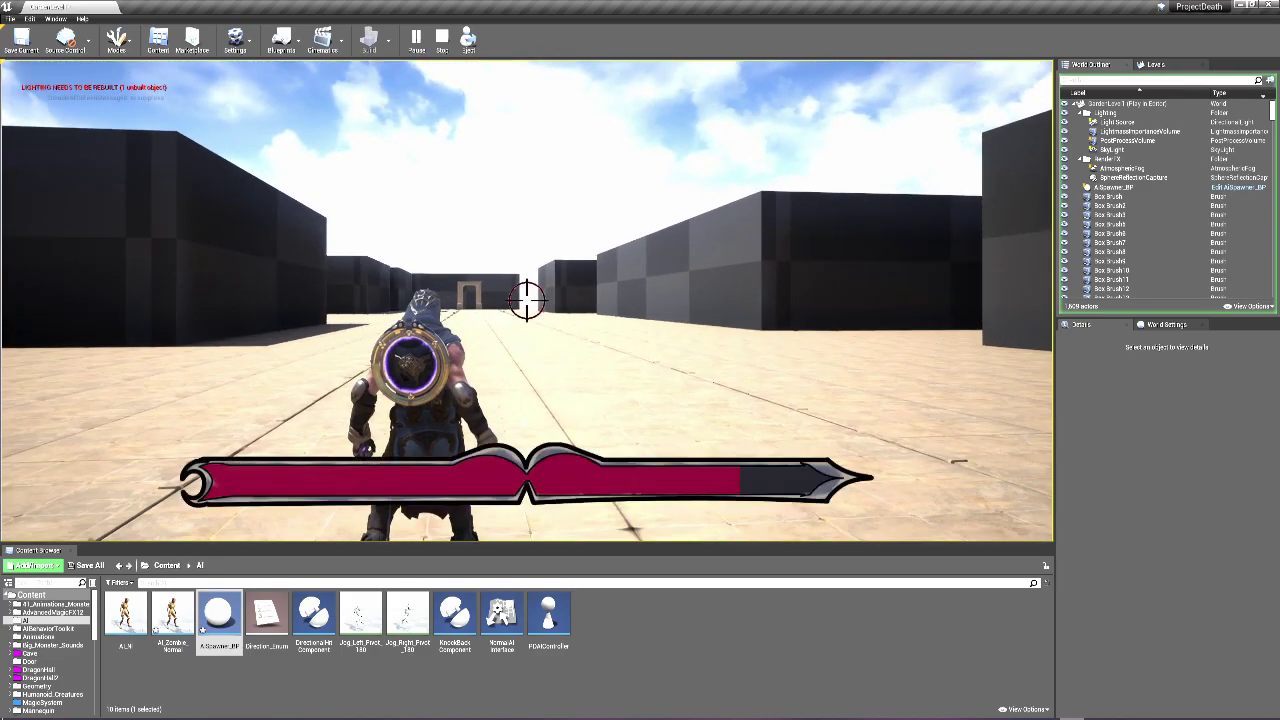
left_click(527, 298)
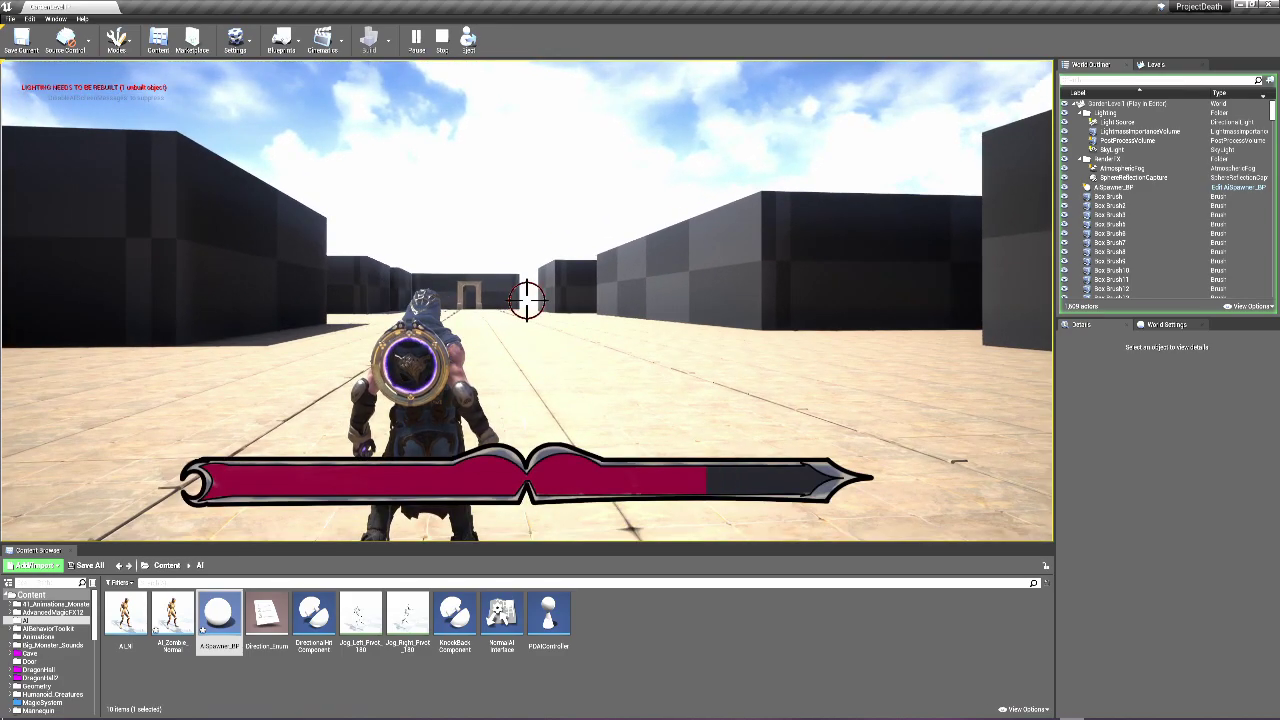
Test the character's forward and backward movement with the purple status bar and crosshair shown
key("w")
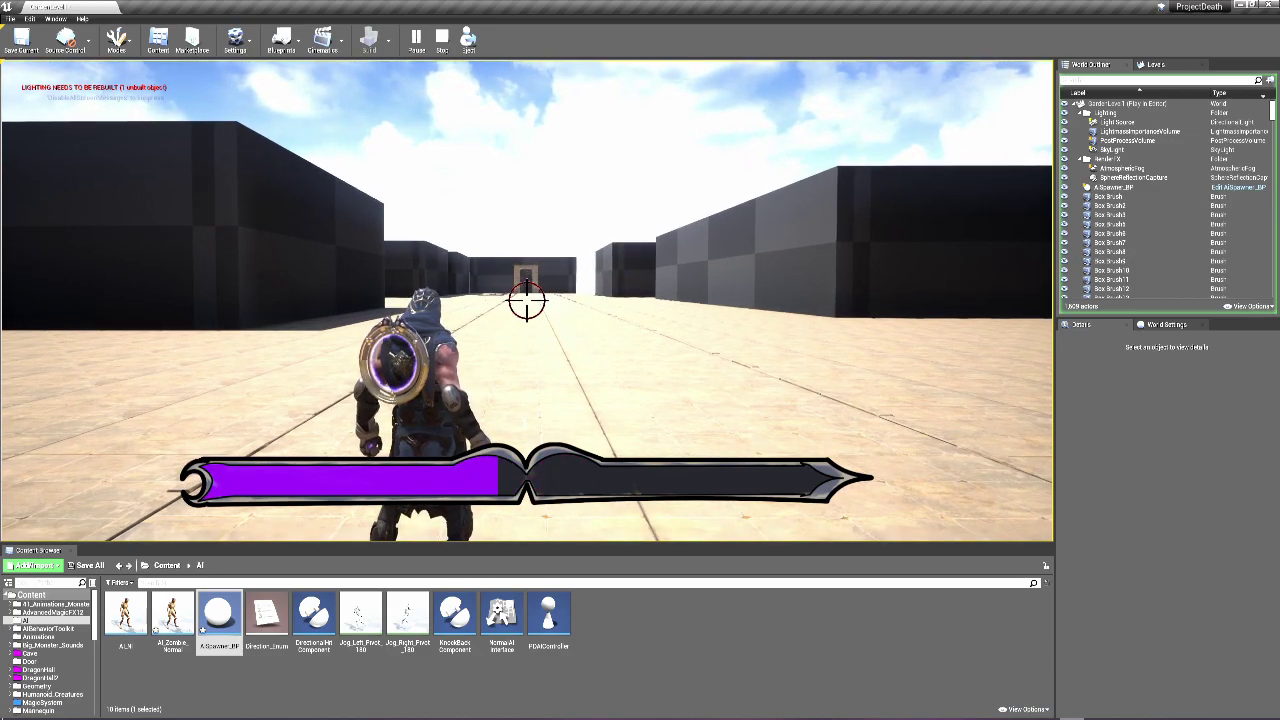
key("w")
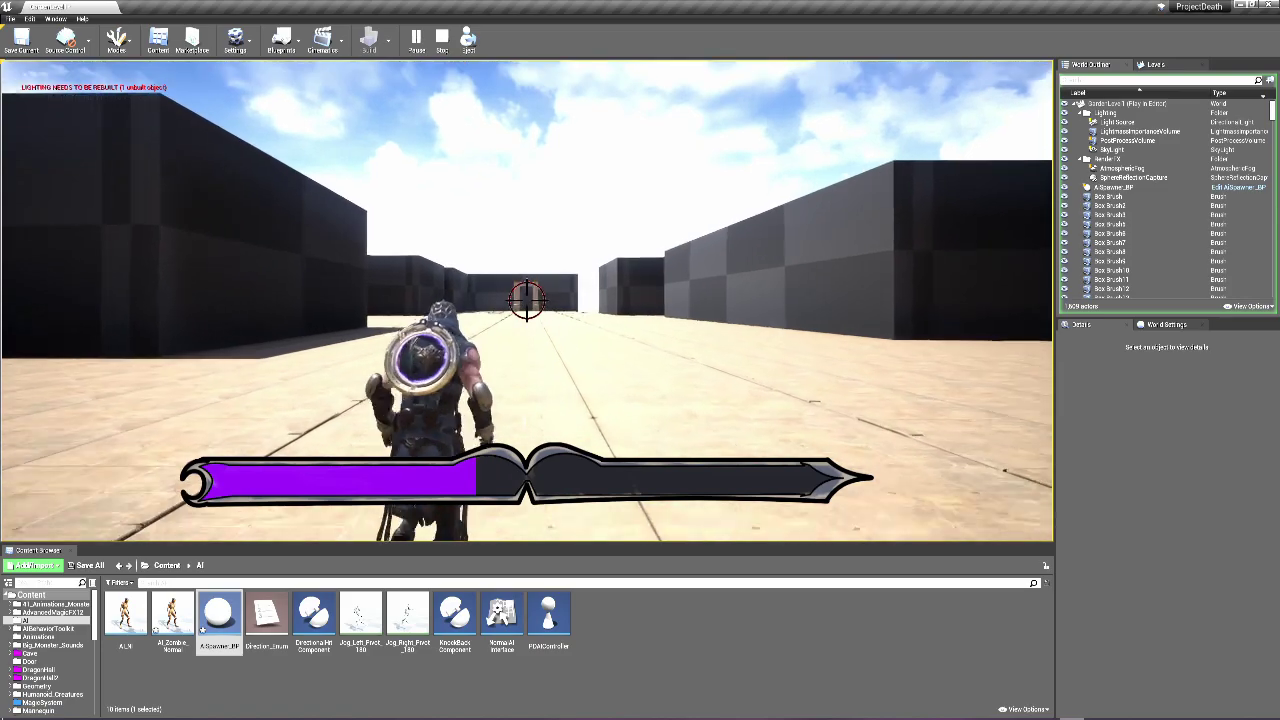
key("s")
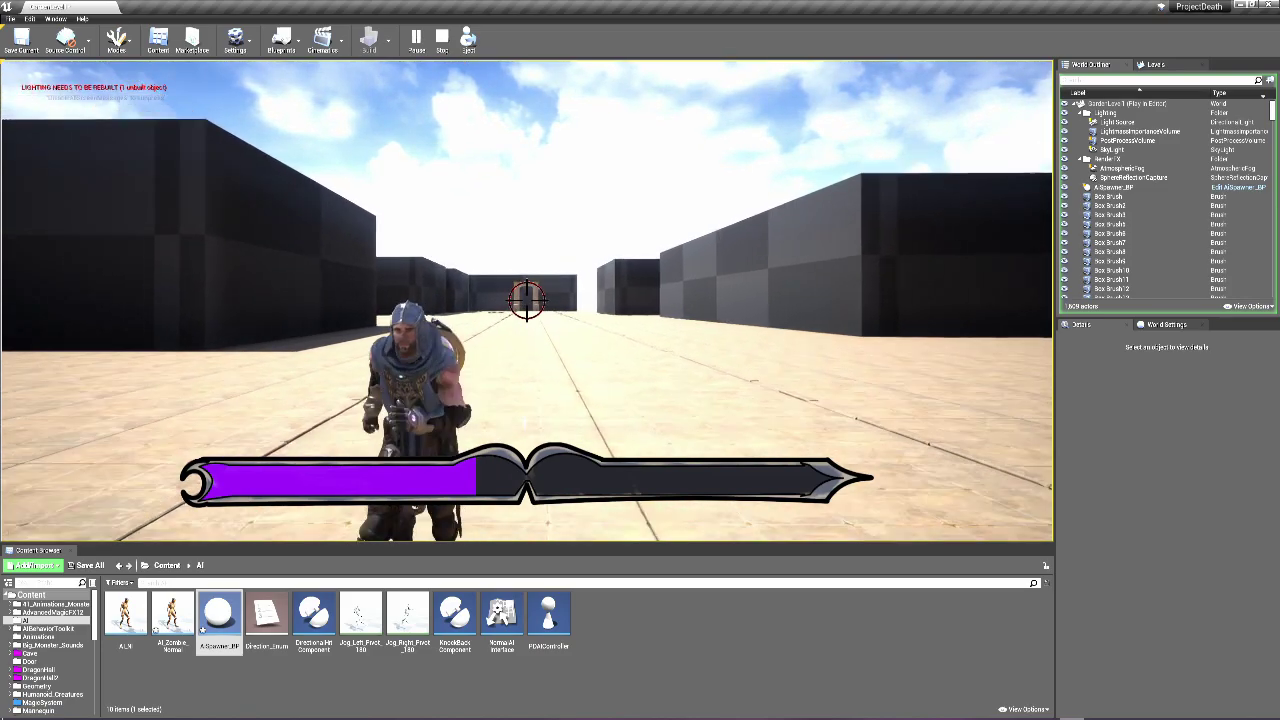
key("w")
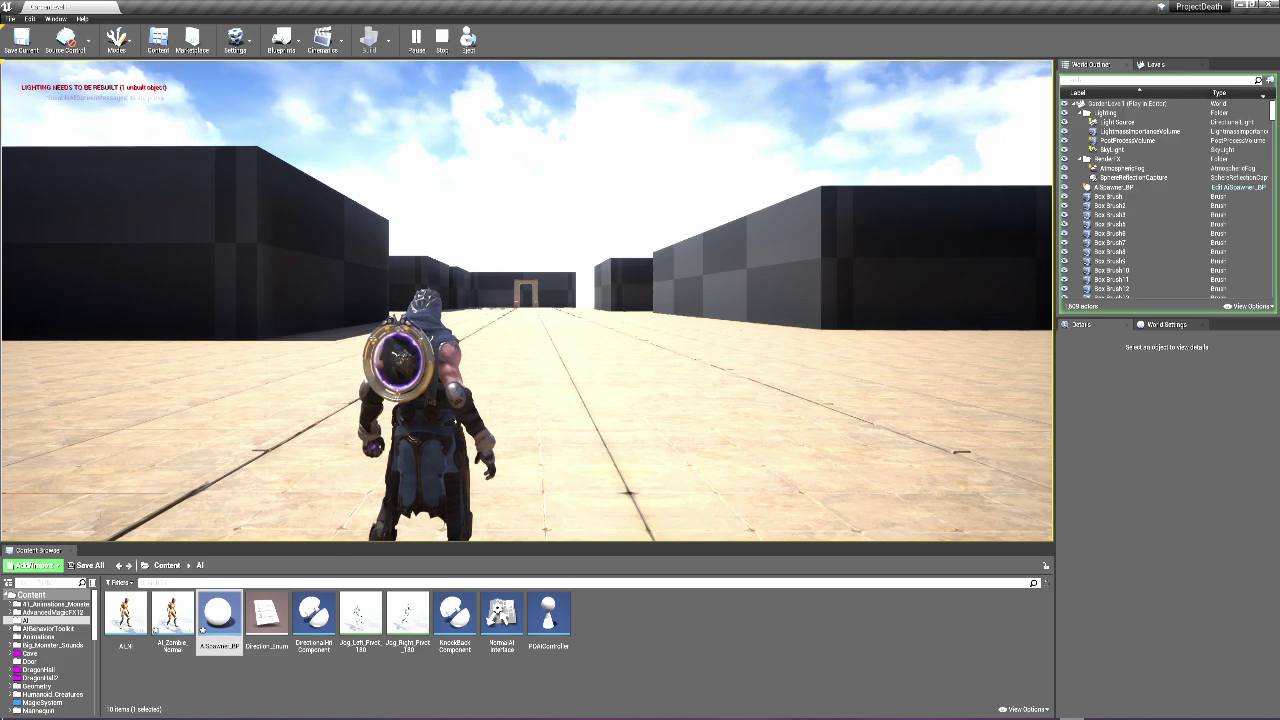
Walk the character forward, backward and to both sides with the status bar hidden to check its movement
key("w")
key("d")
key("a")
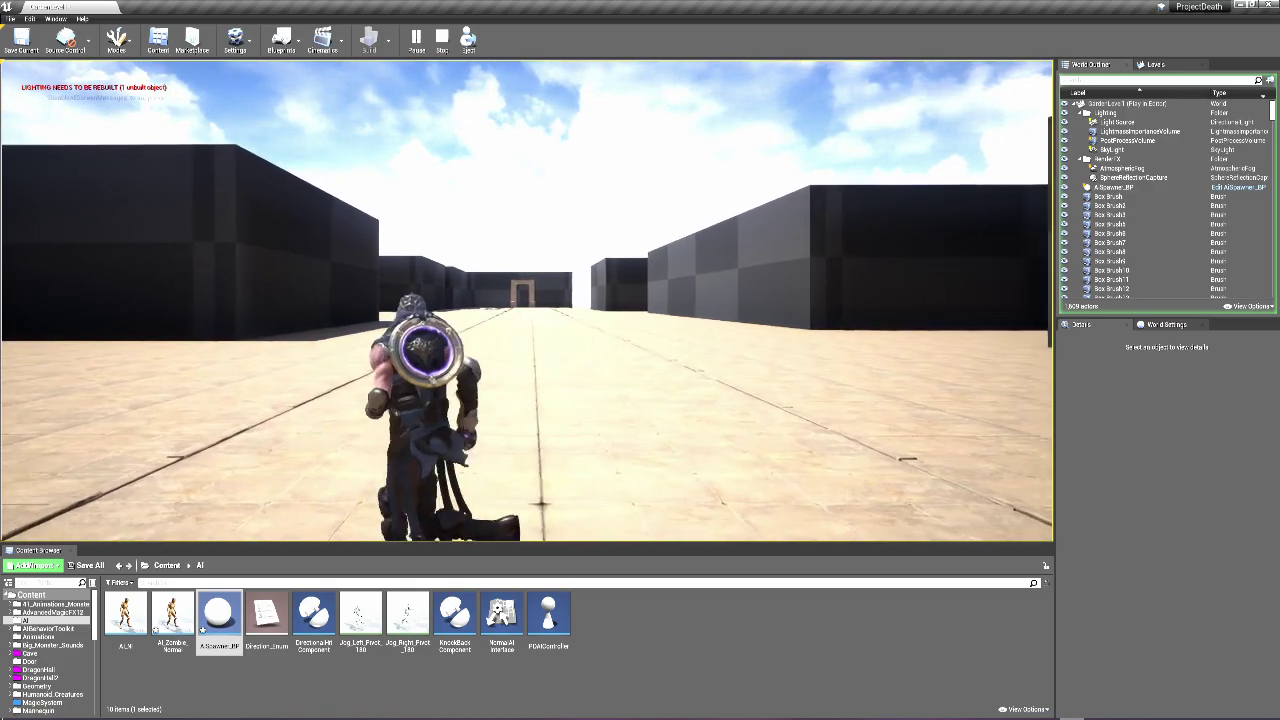
key("w")
key("s")
key("w")
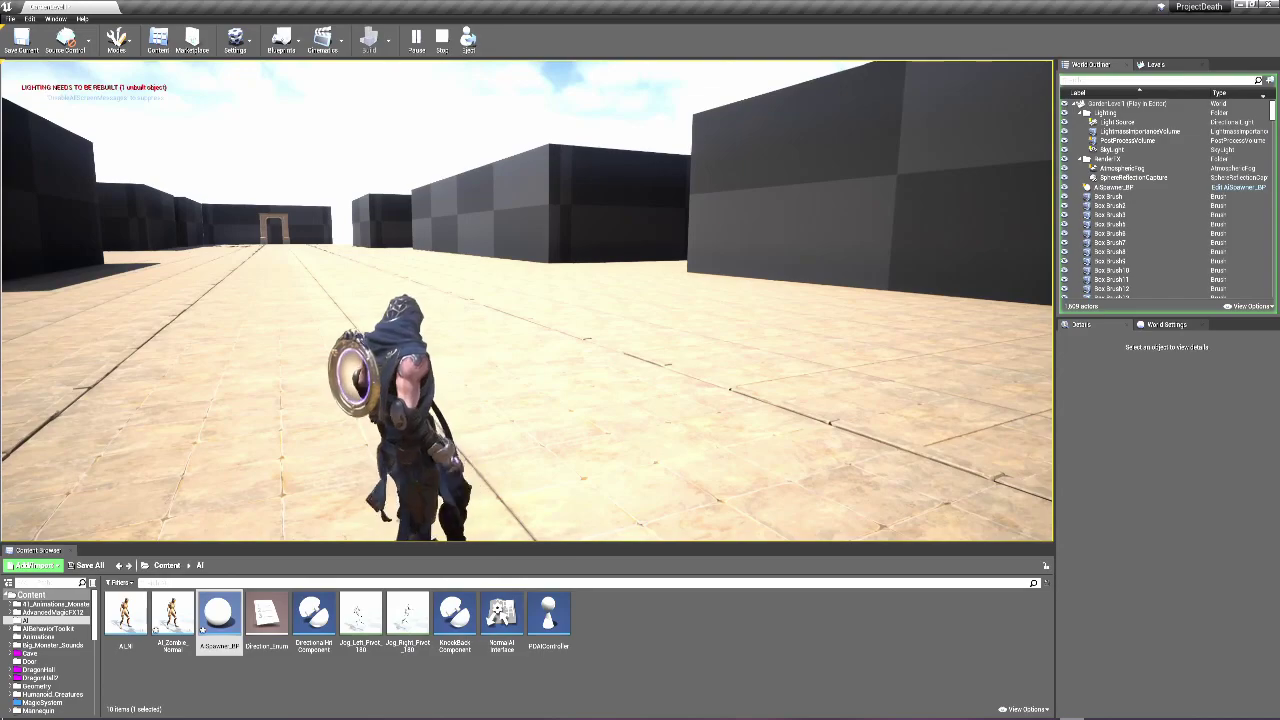
key("Tab")
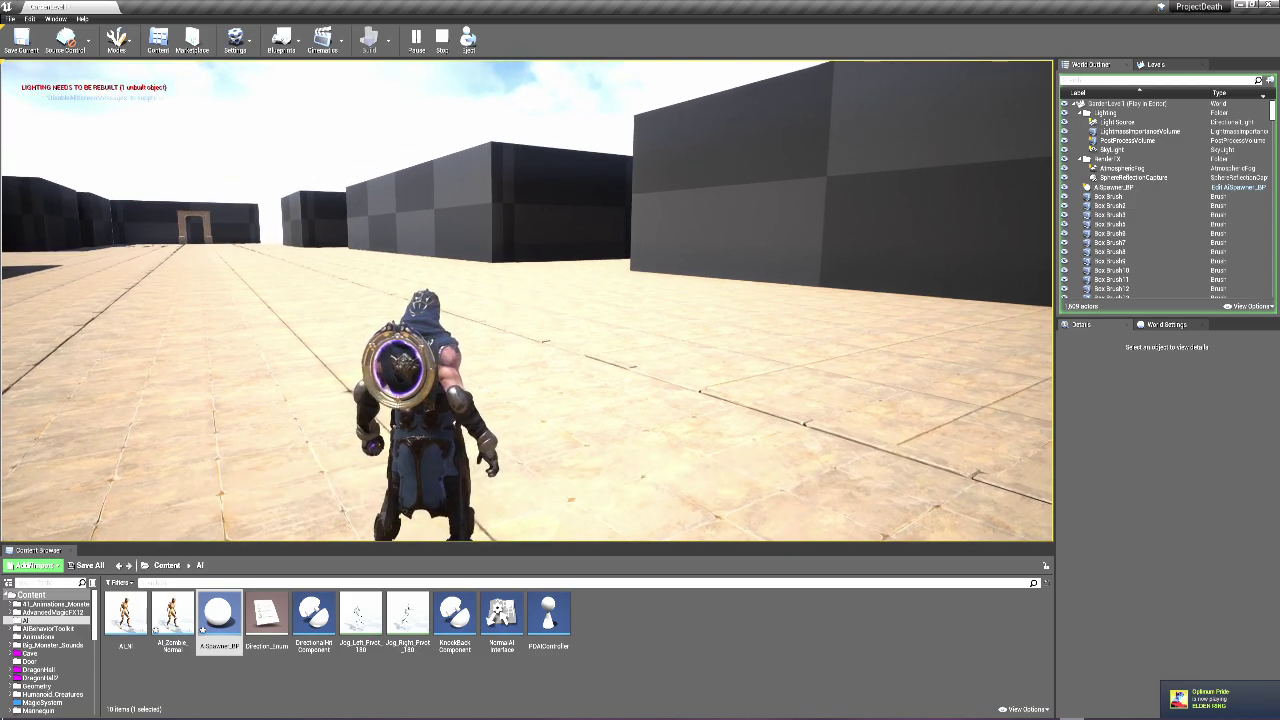
Run the character along the dark block walls towards the stone archway, checking the purple status bar on the way
key("w")
key("w")
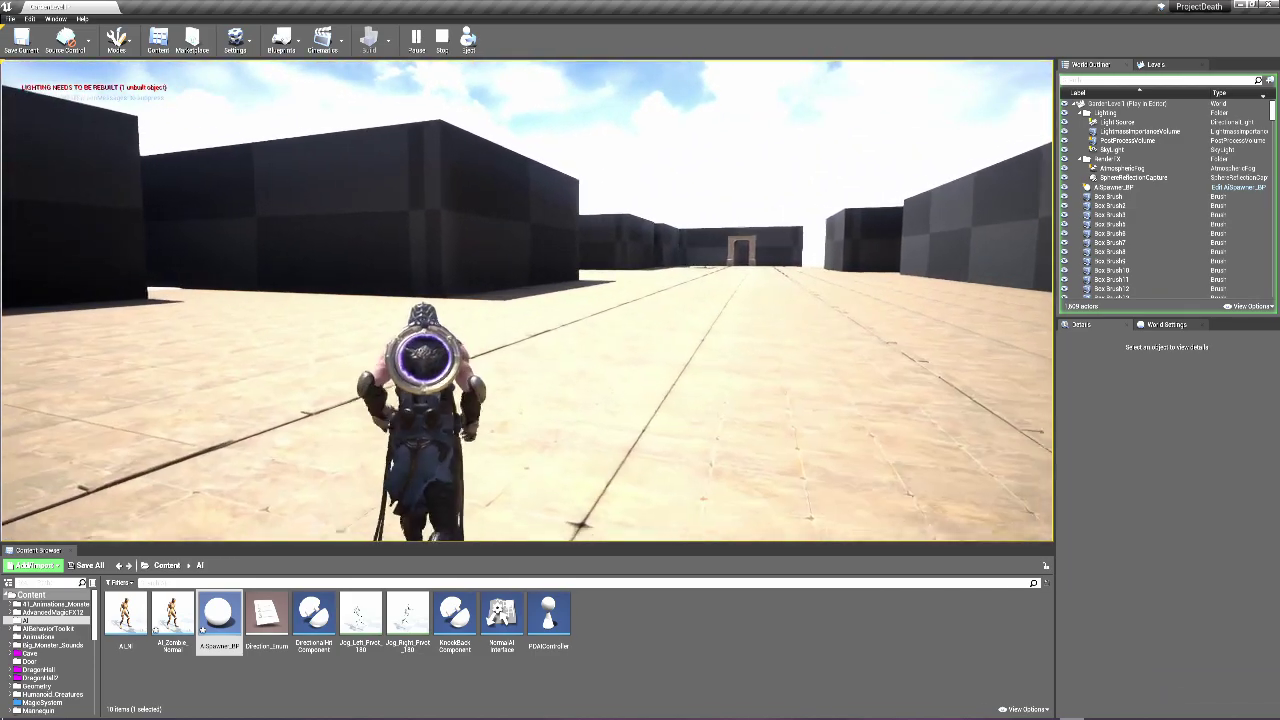
key("w")
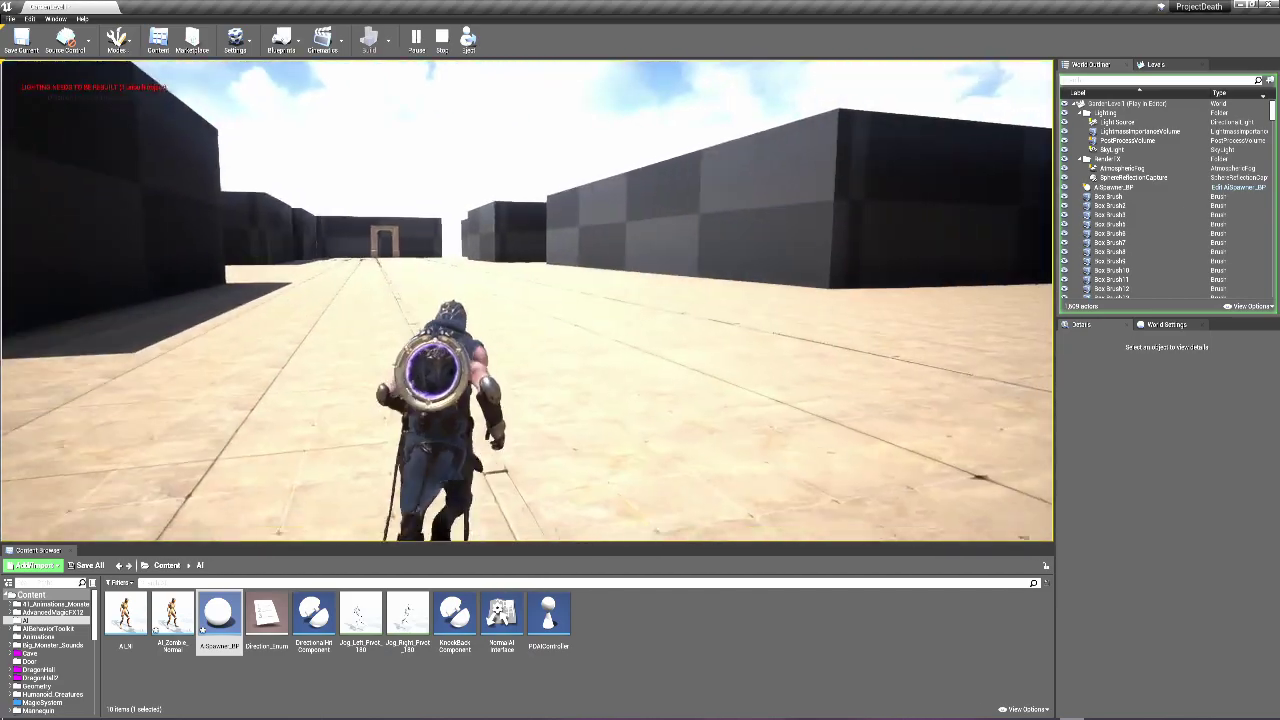
key("w")
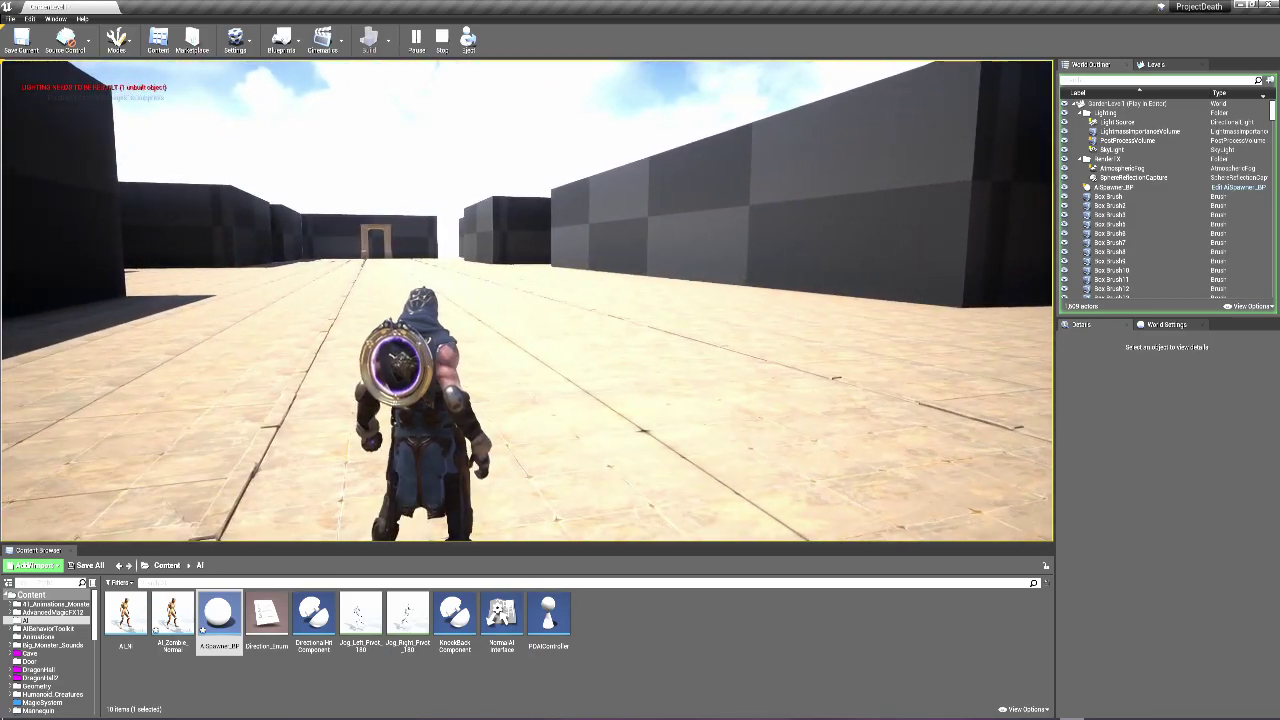
key("w")
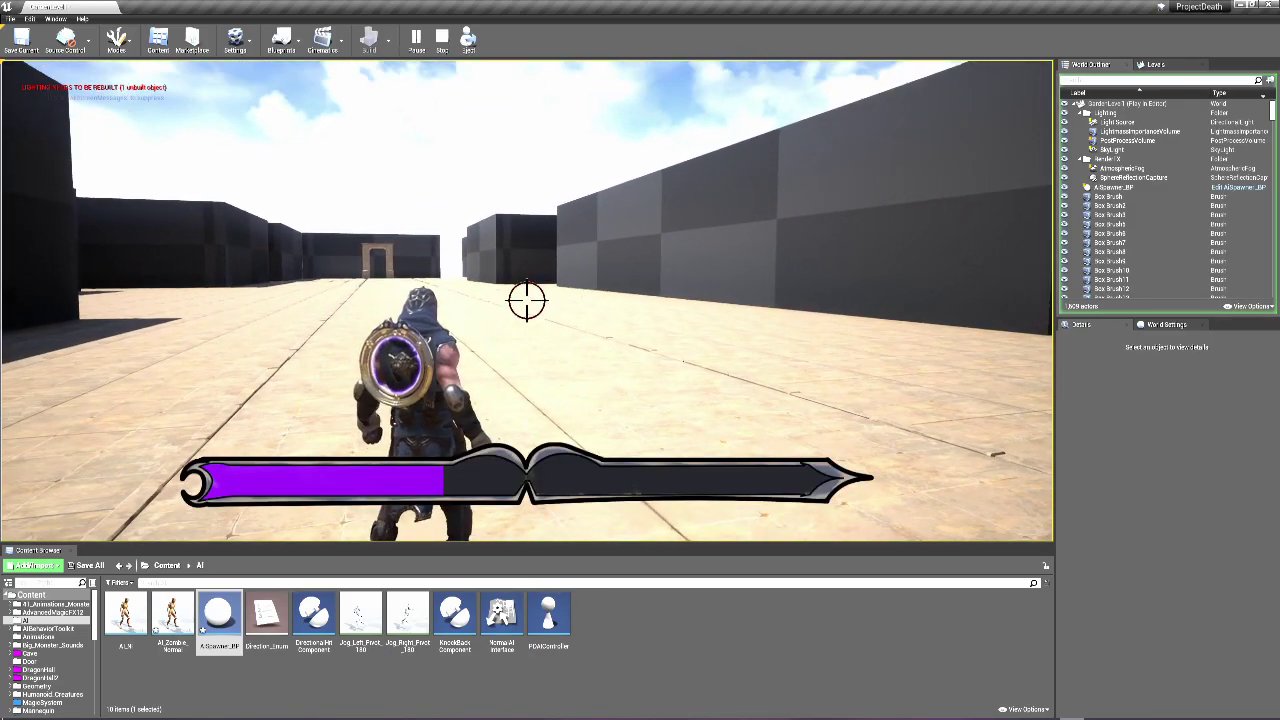
key("w")
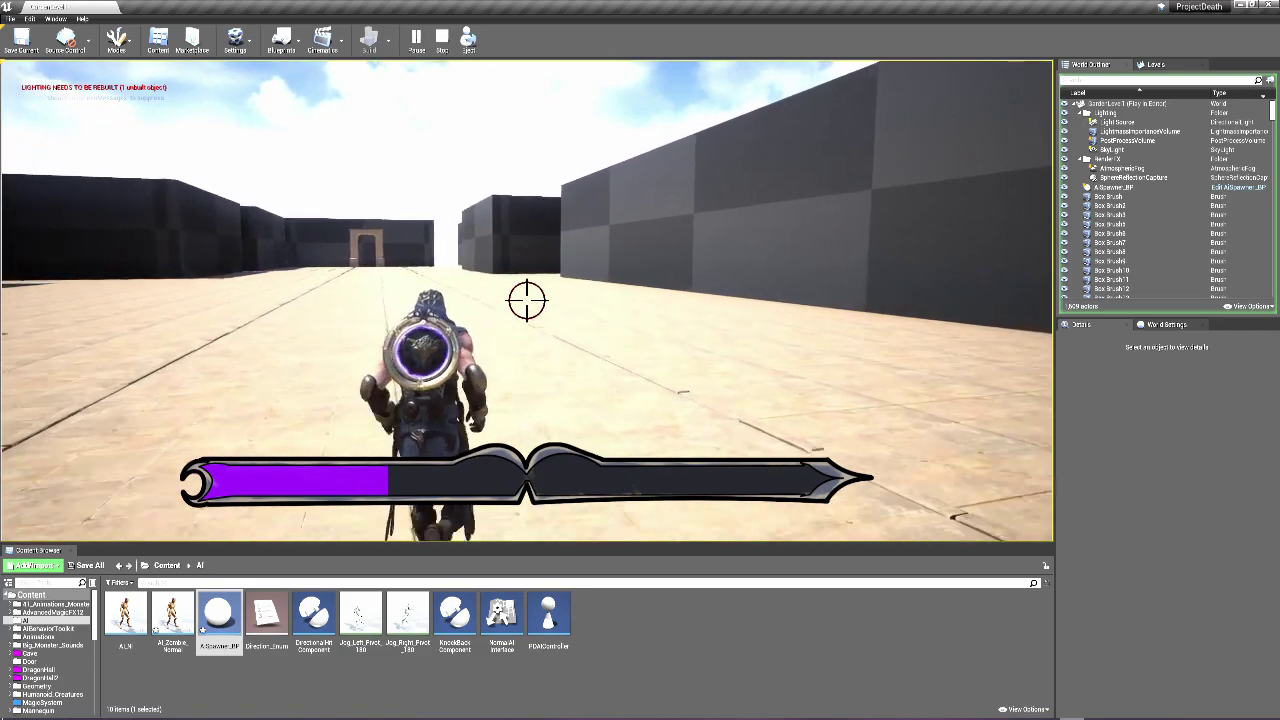
key("w")
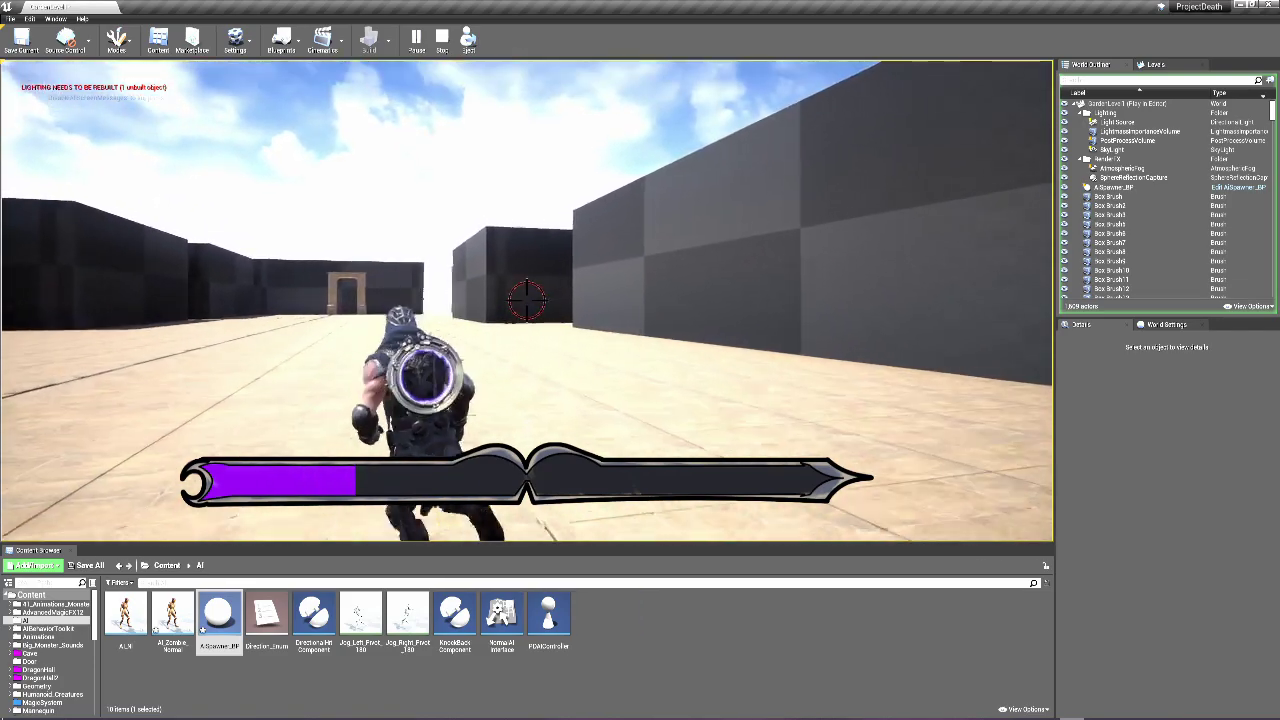
key("w")
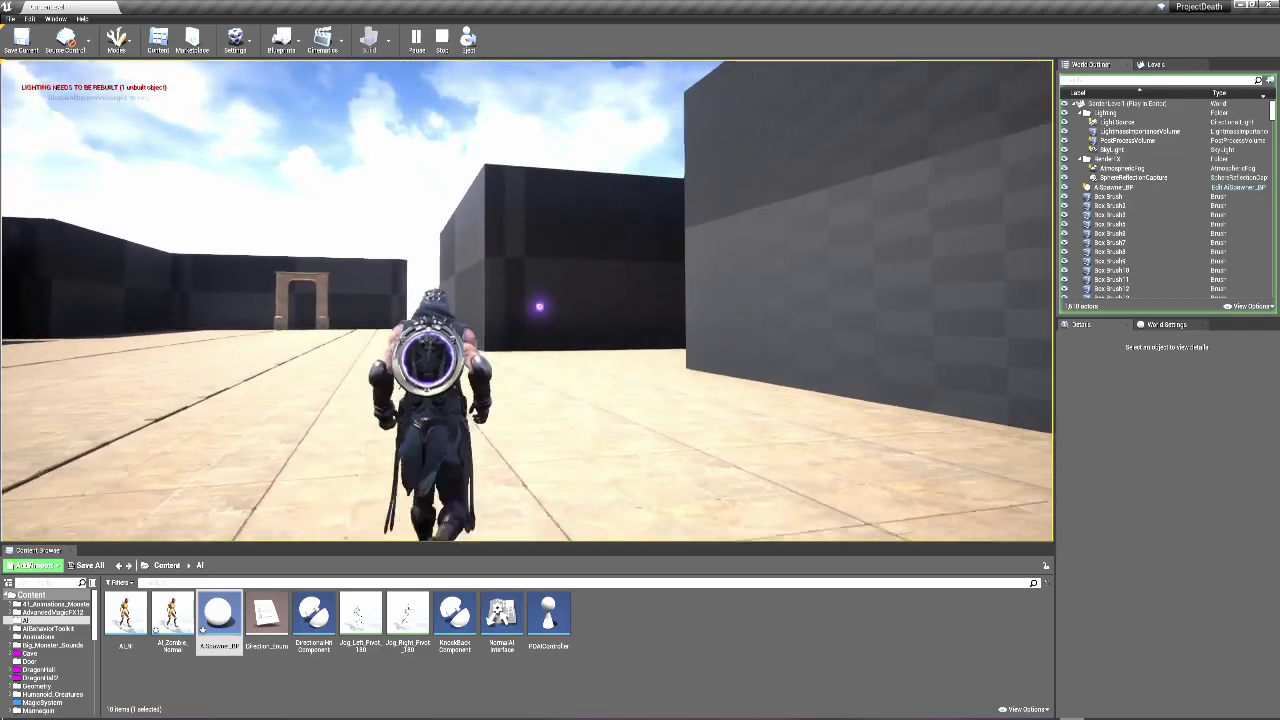
Run the character around the dark block wall towards the barred gate, jumping and casting magic on the way
key("w")
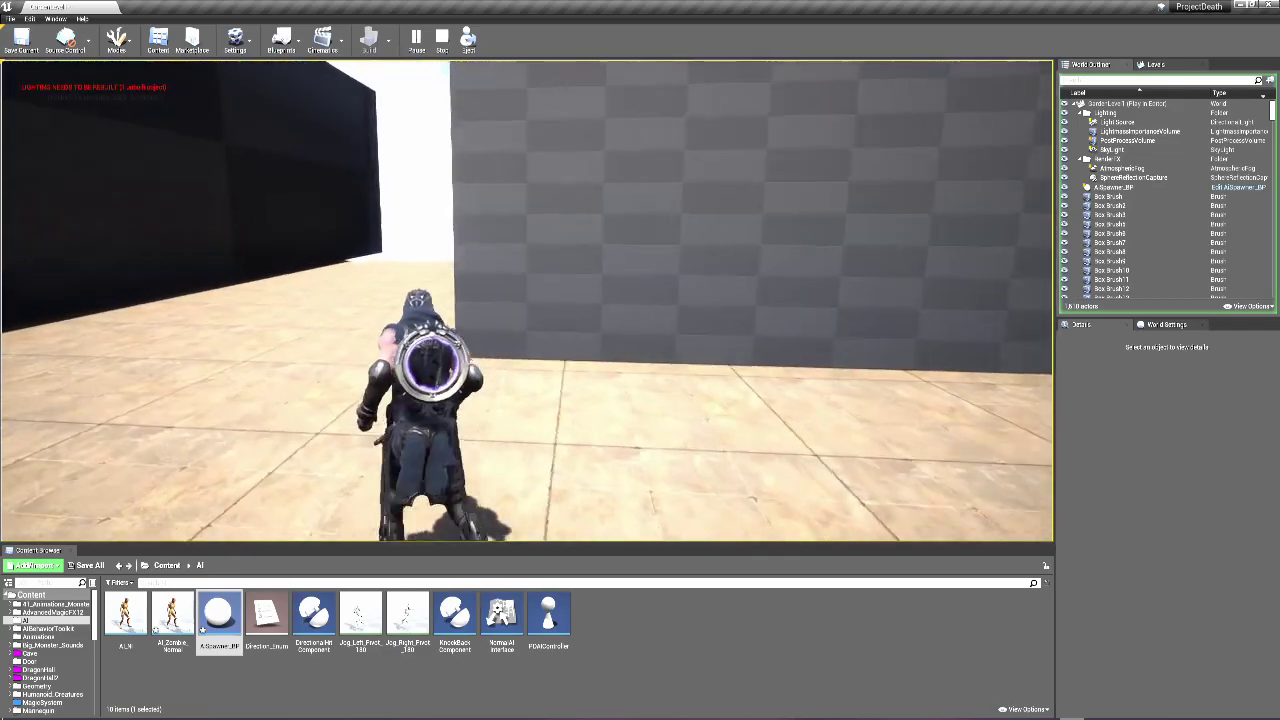
key("w")
key("w")
key("space")
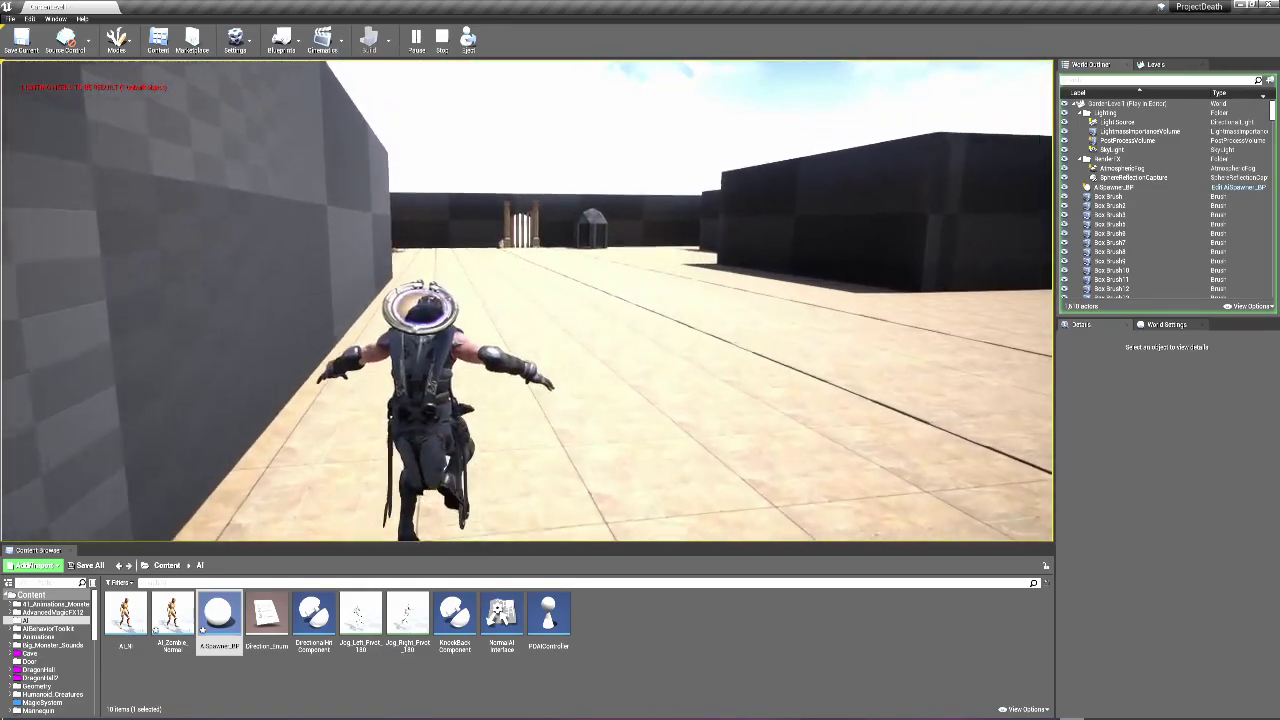
key("w")
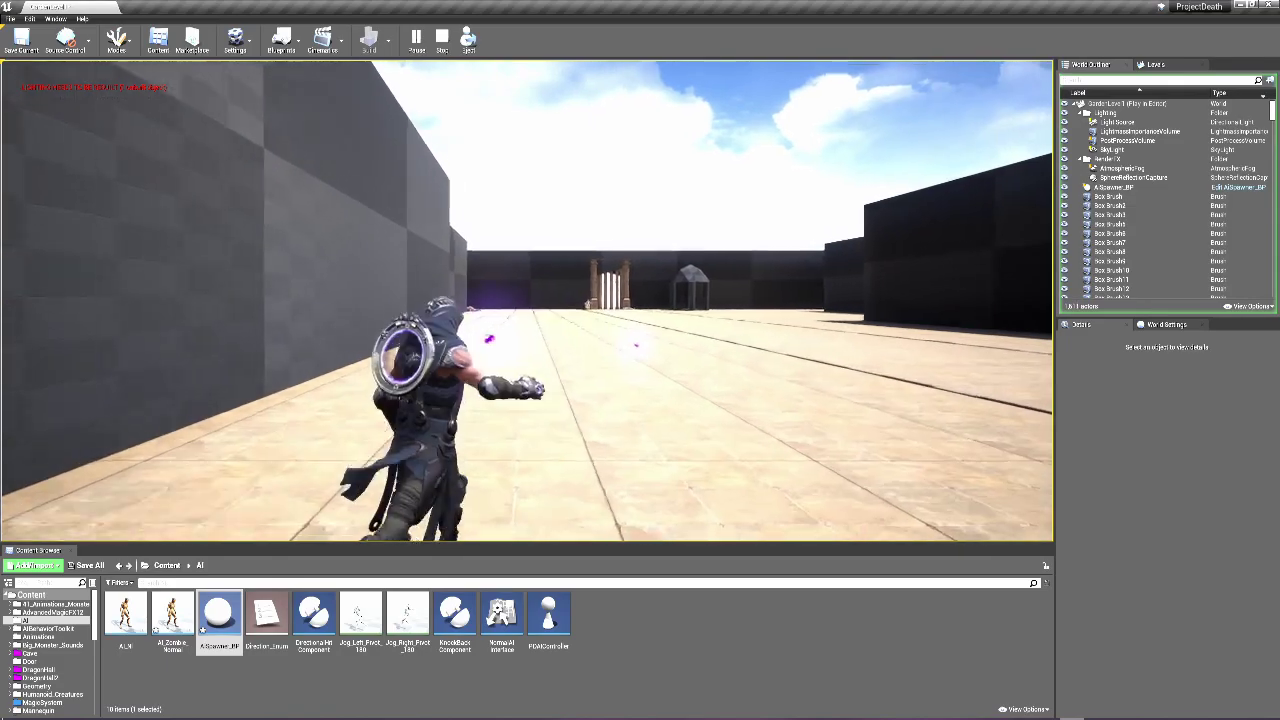
key("w")
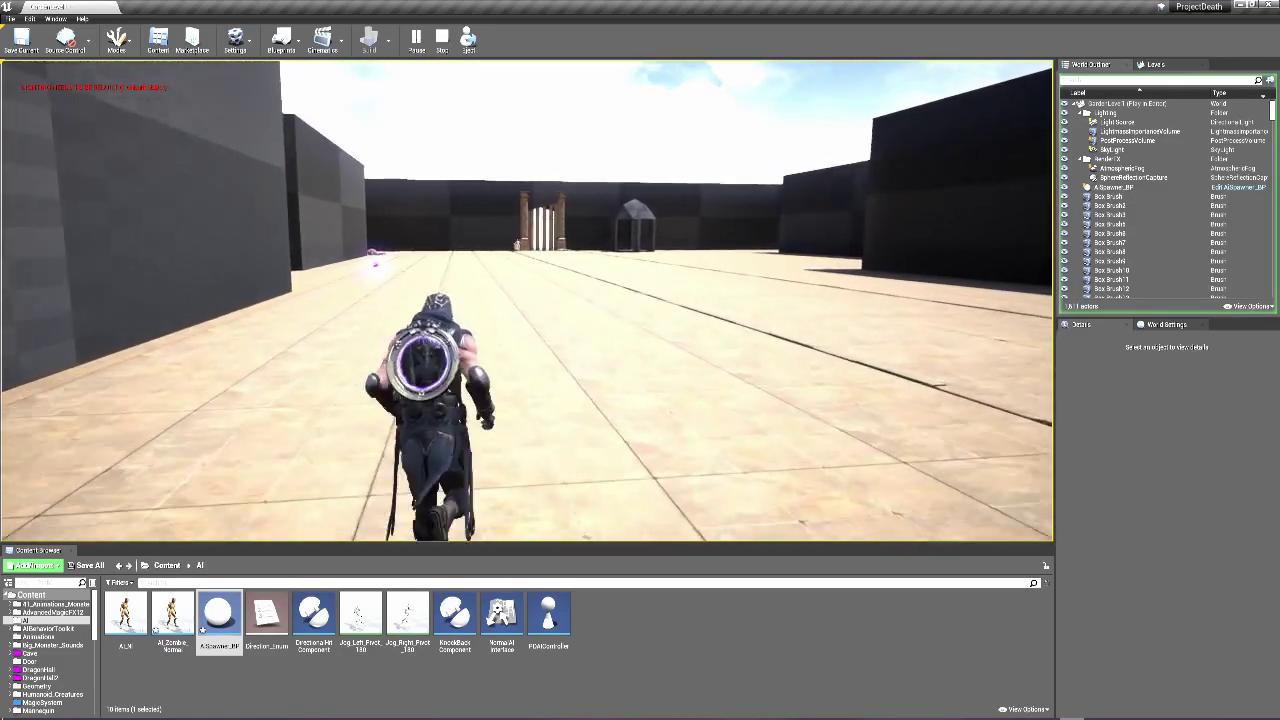
key("w")
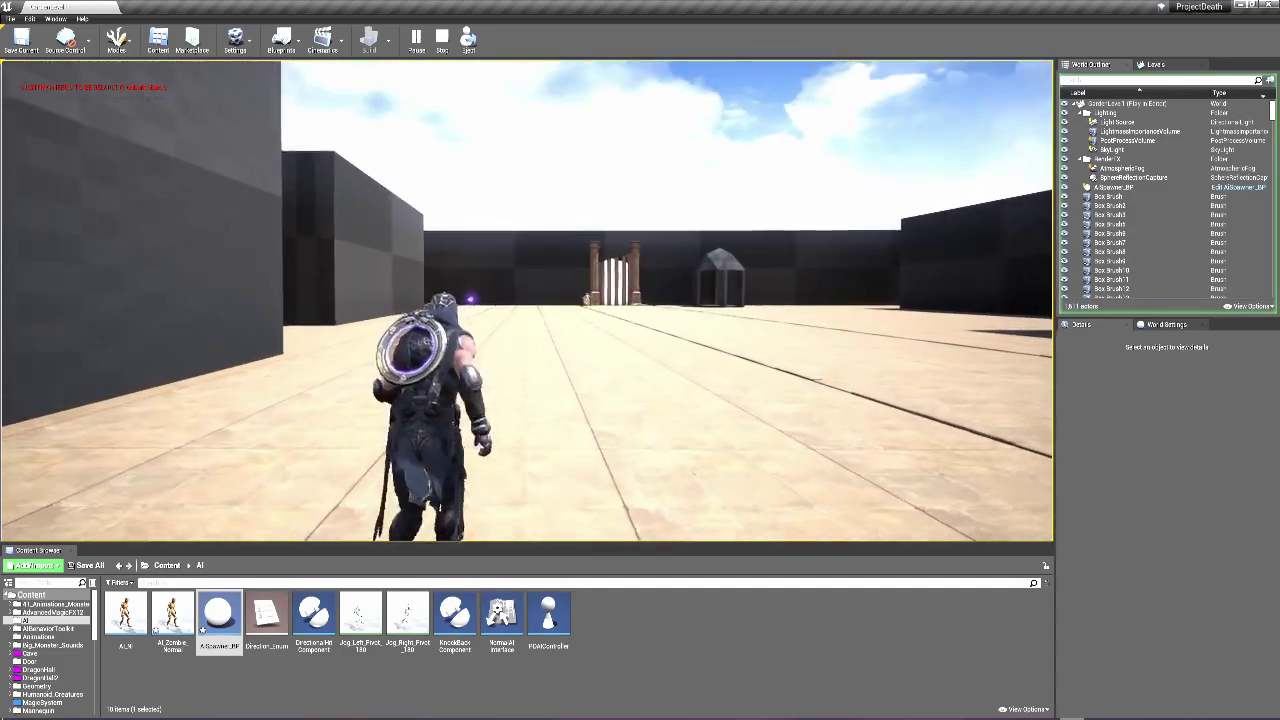
Bring the character up to the barred gate, fire magic there, and head towards the domed pavilion
key("w")
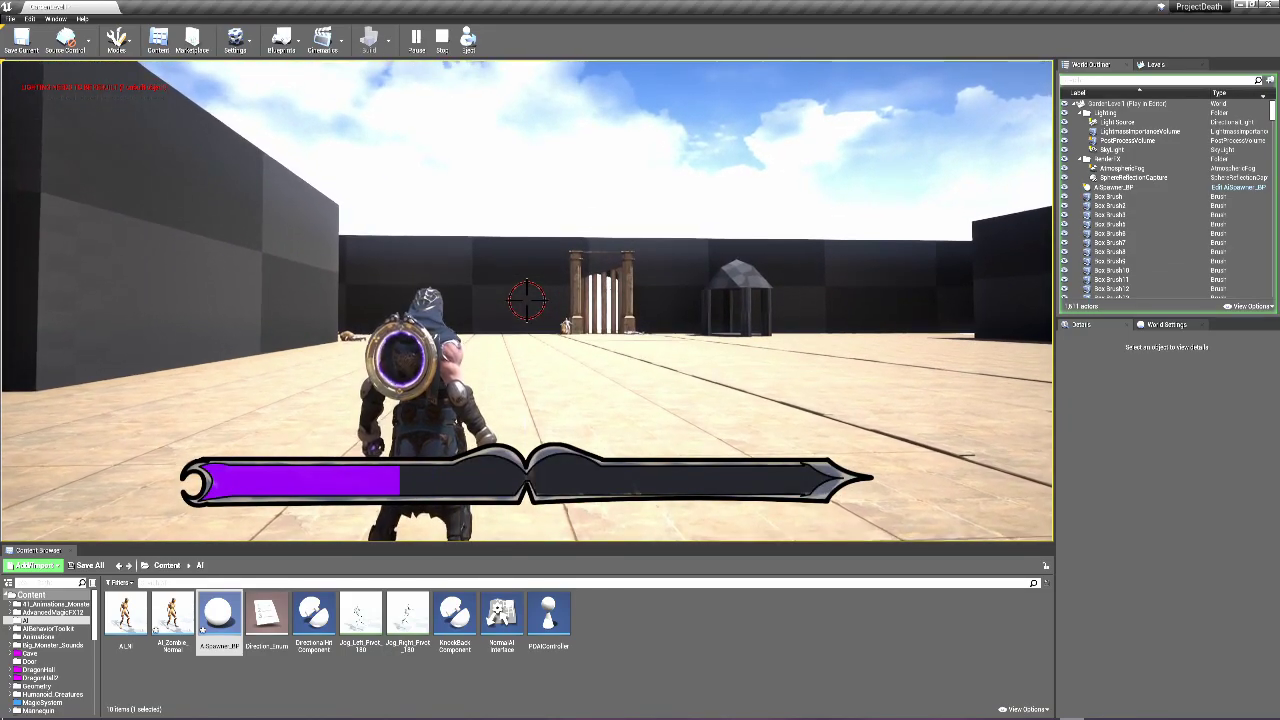
key("w")
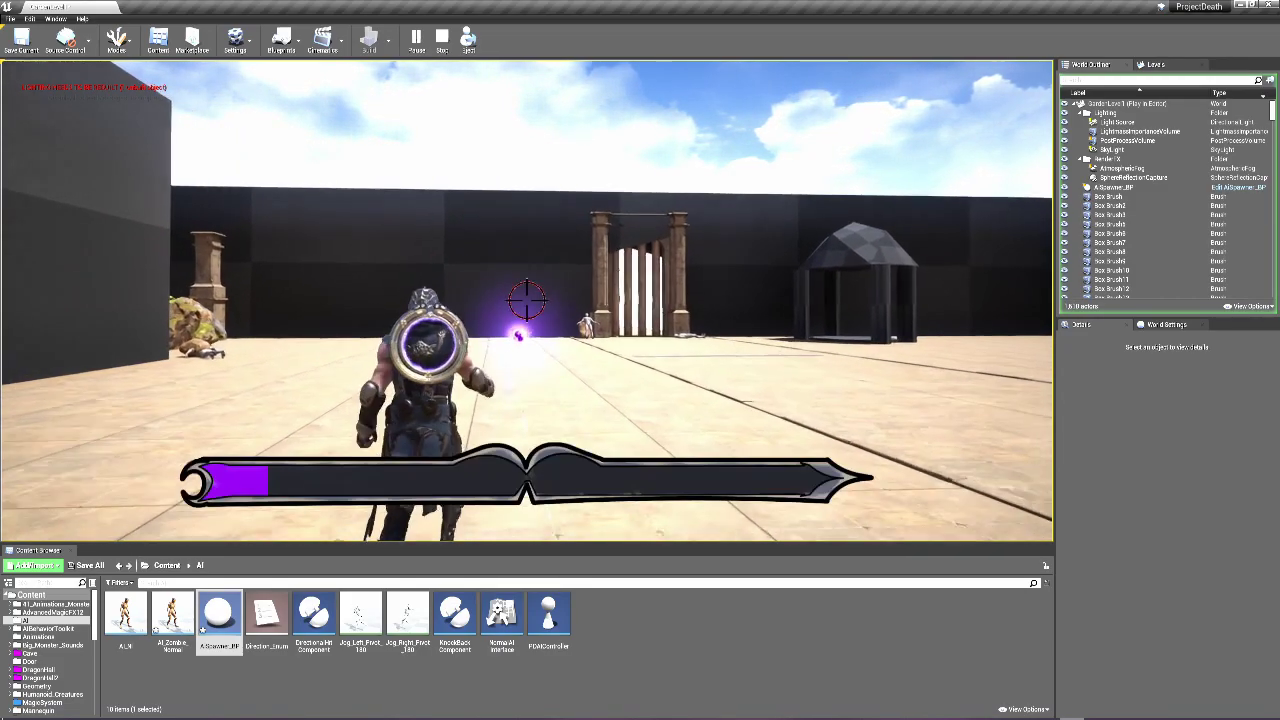
key("w")
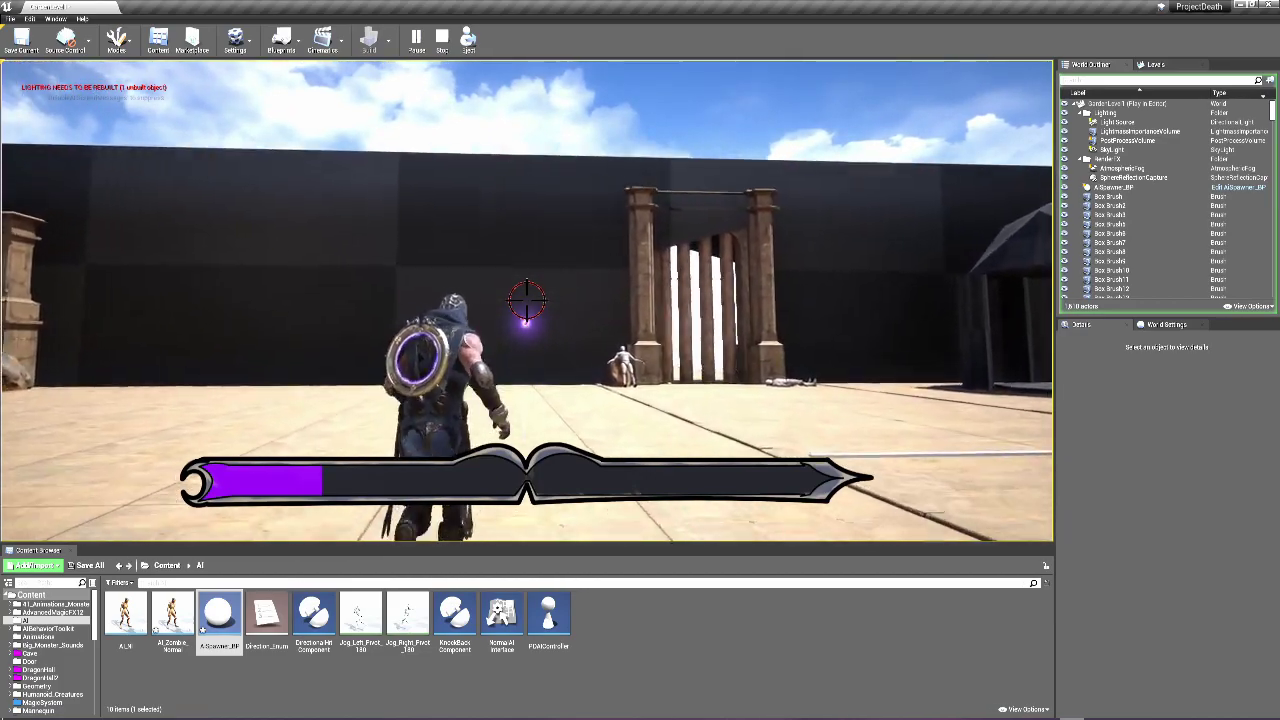
key("w")
left_click(527, 300)
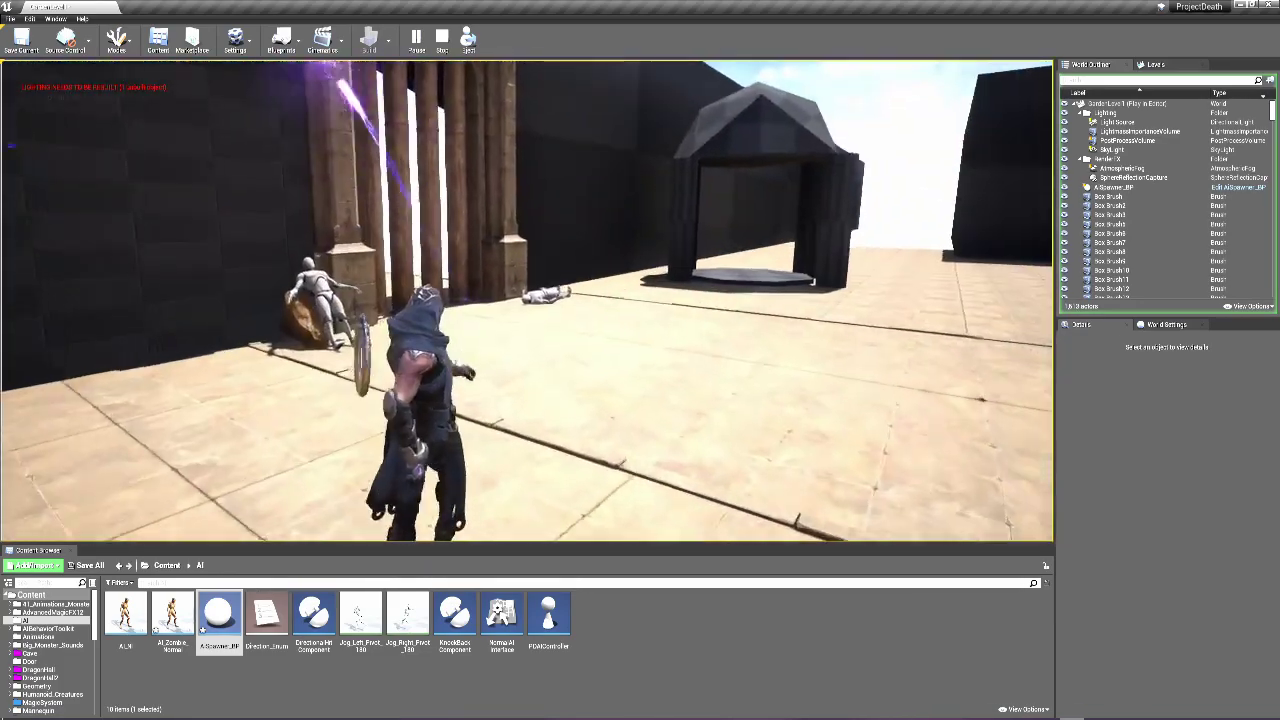
key("w")
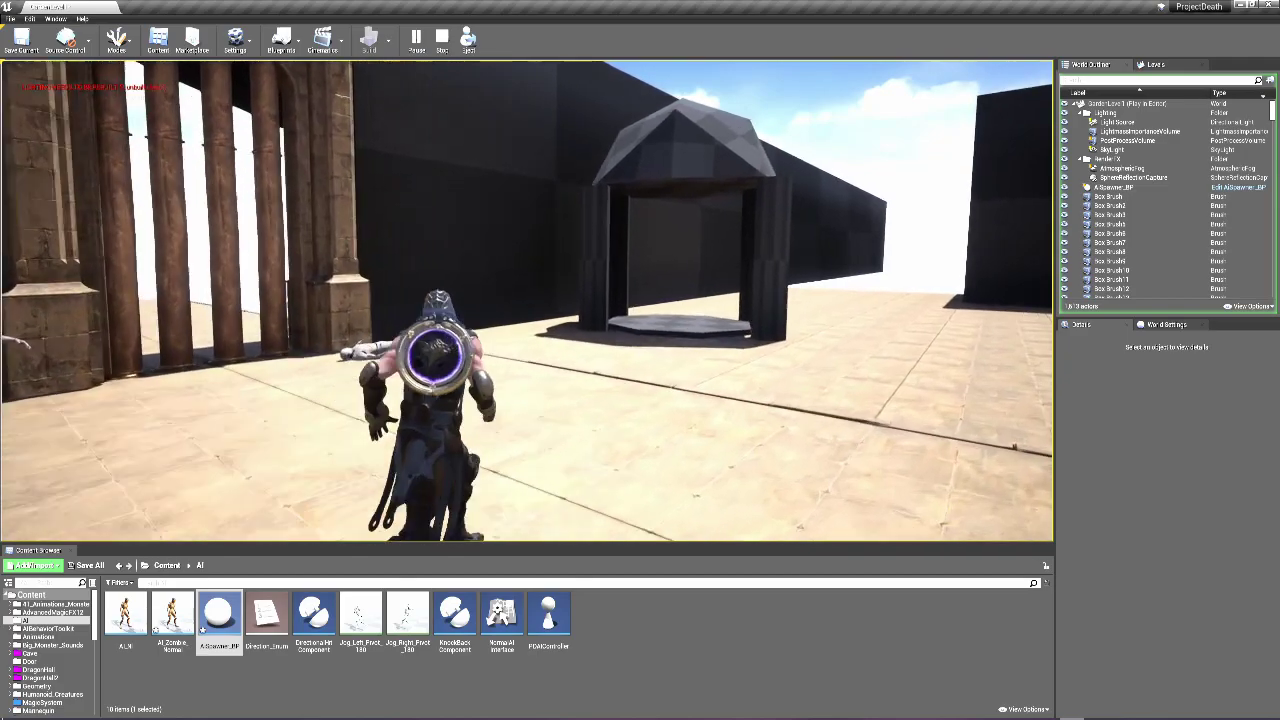
Run the character away from the domed pavilion across the tiled plaza, between the dark block walls towards the stone archway
key("w")
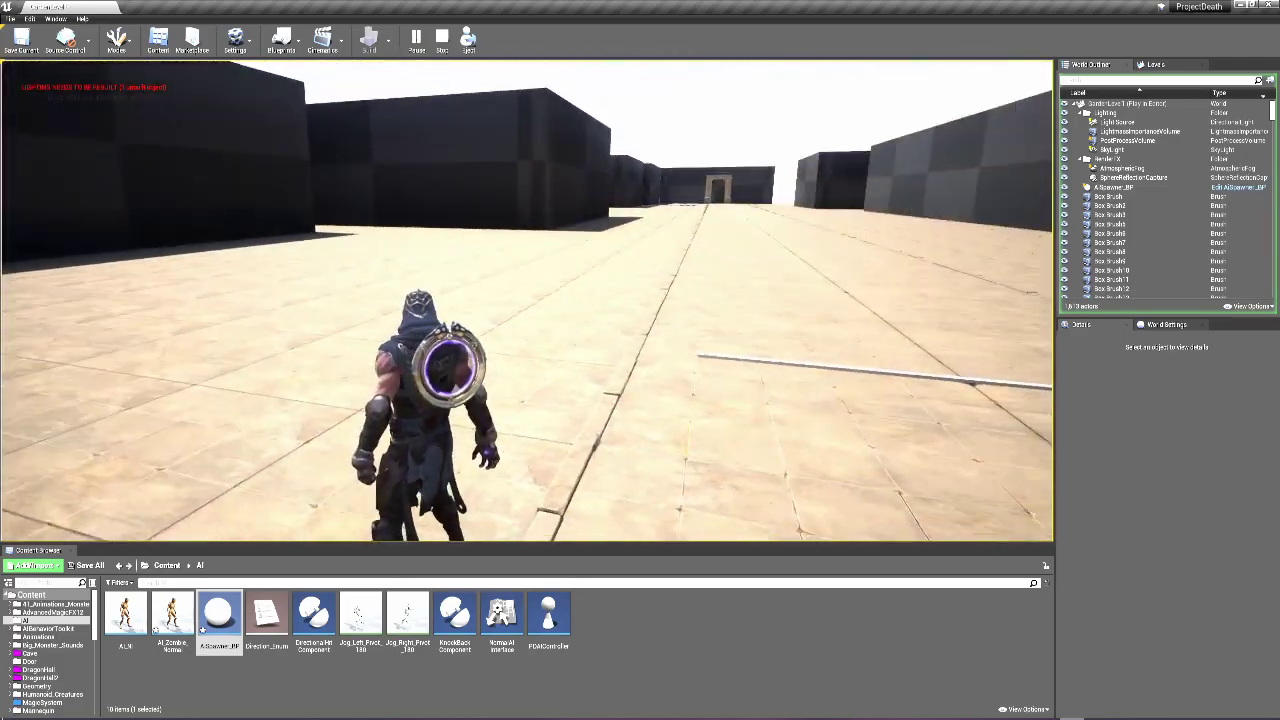
key("w")
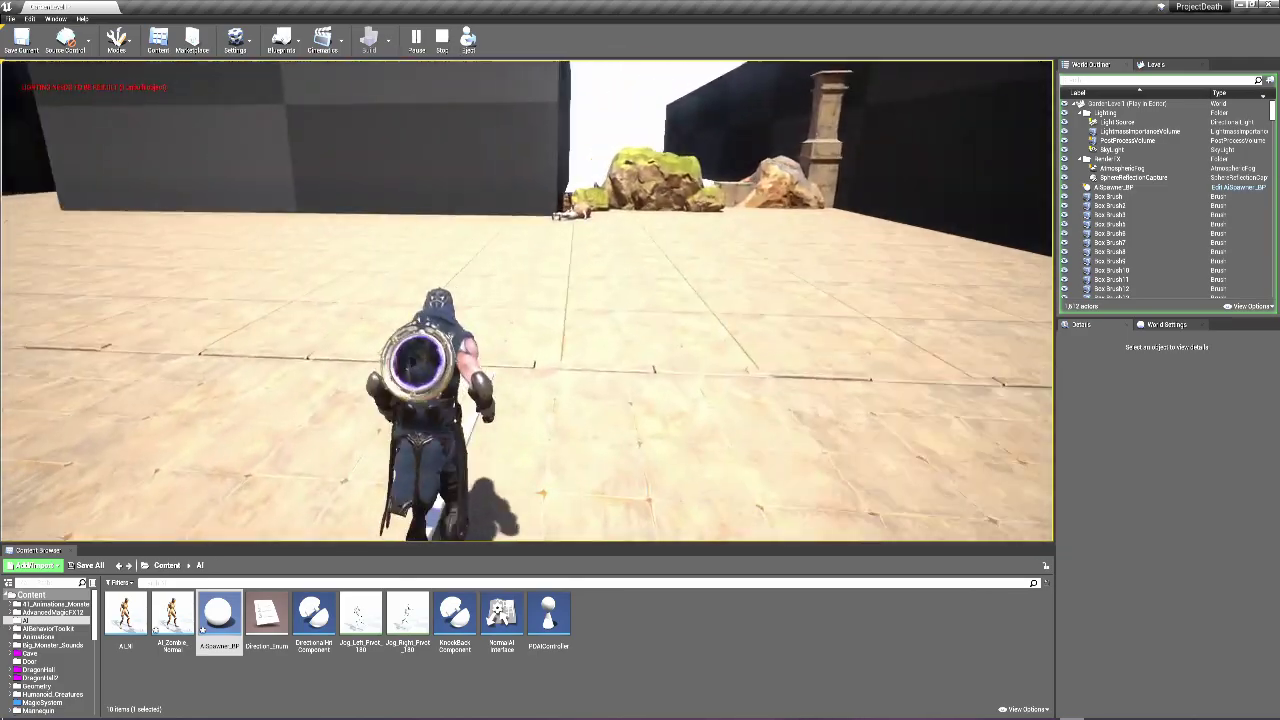
key("w")
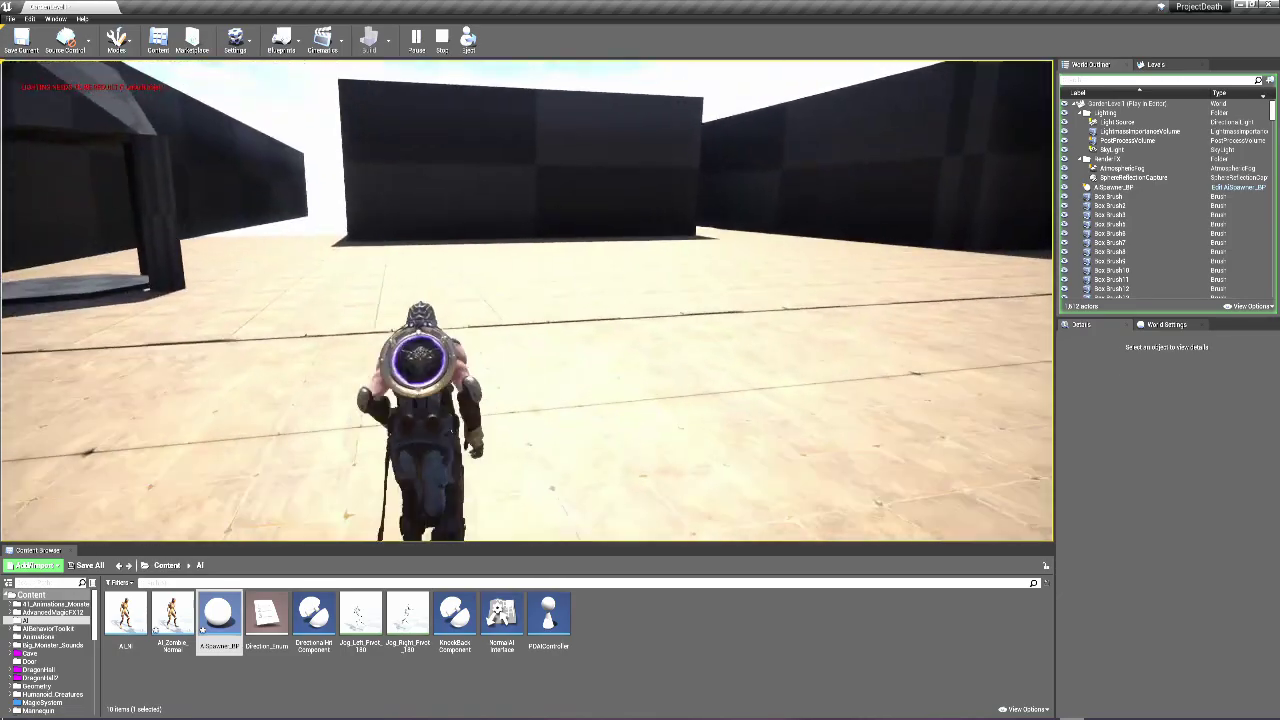
key("w")
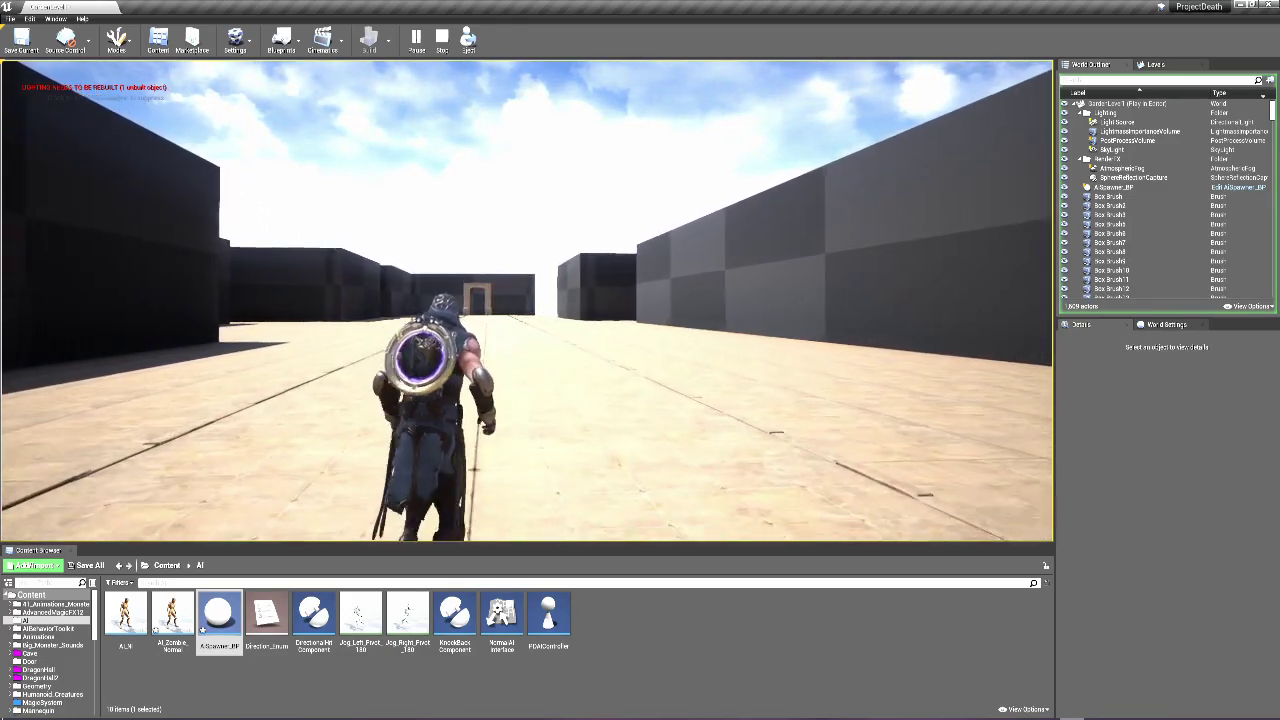
key("w")
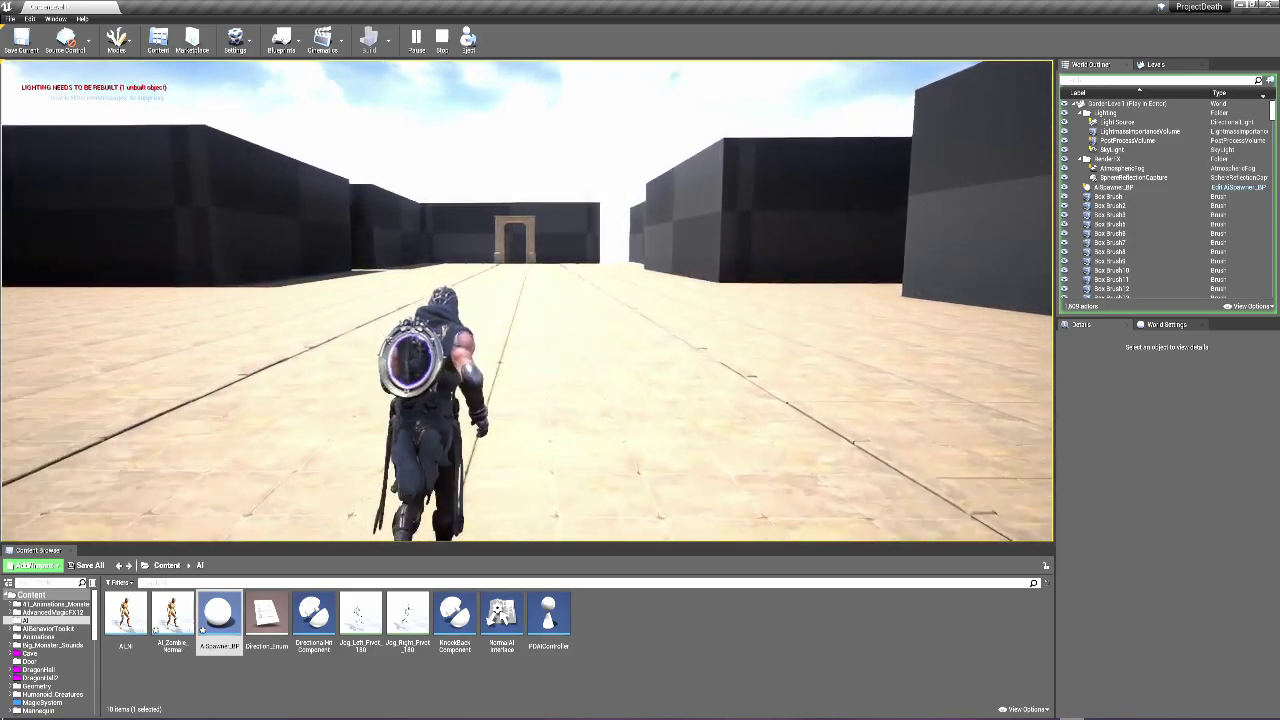
Turn the character back and run along the dark block walls towards the barred gate and domed pavilion
key("w")
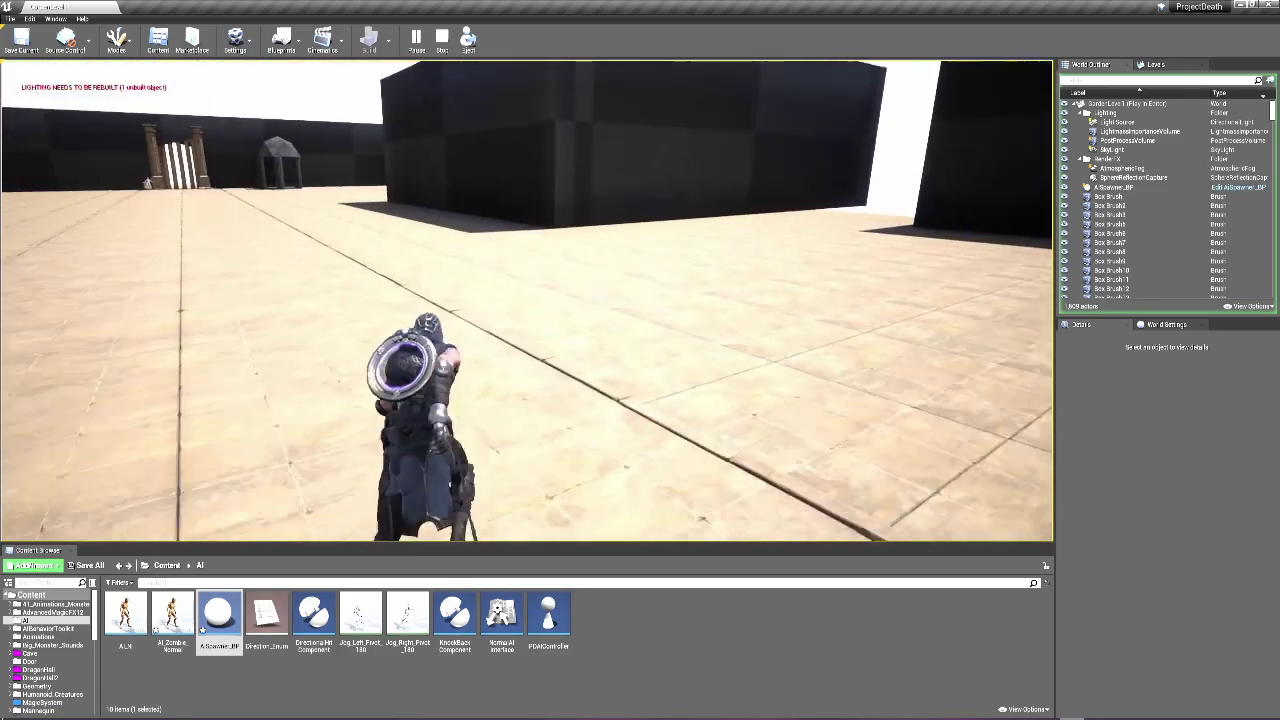
key("w")
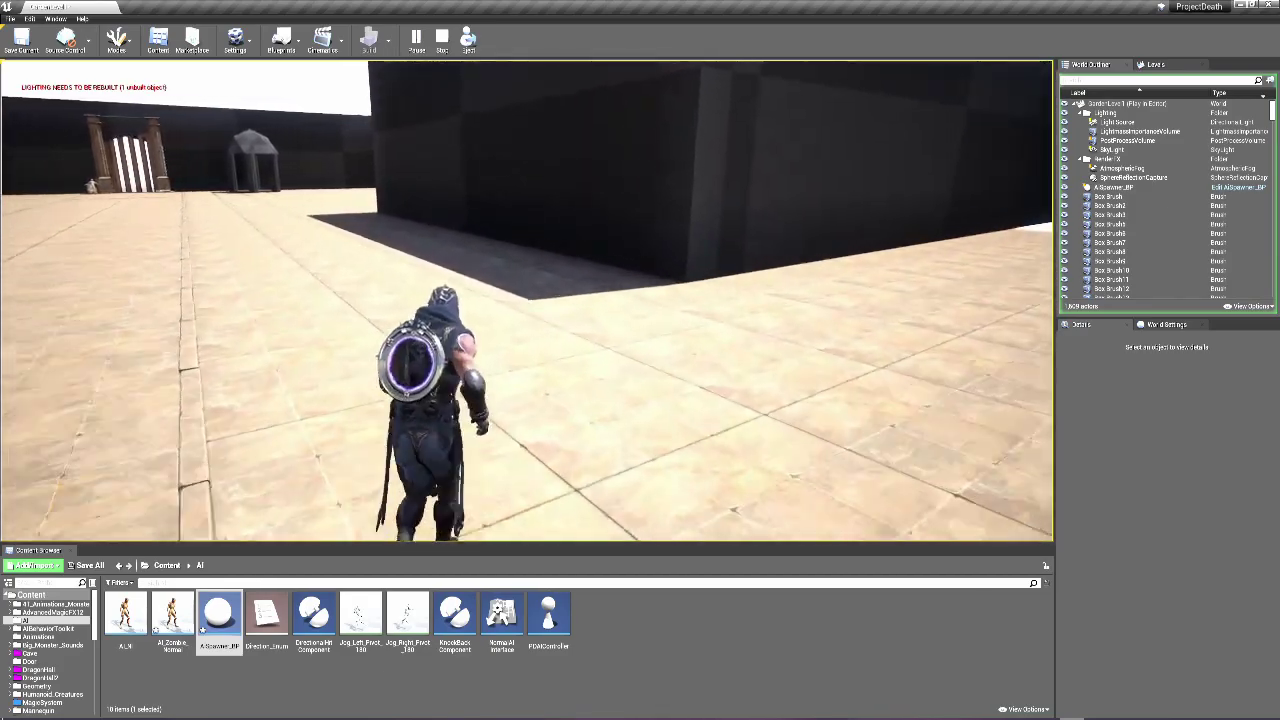
key("w")
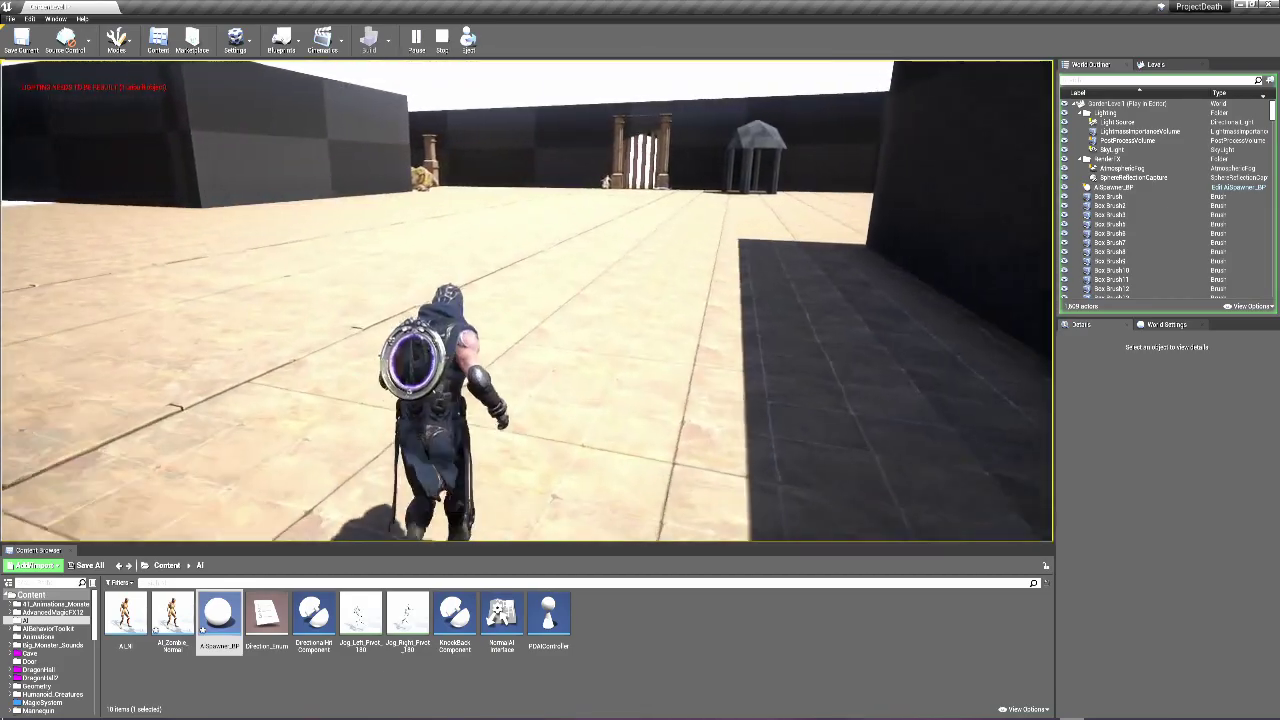
key("w")
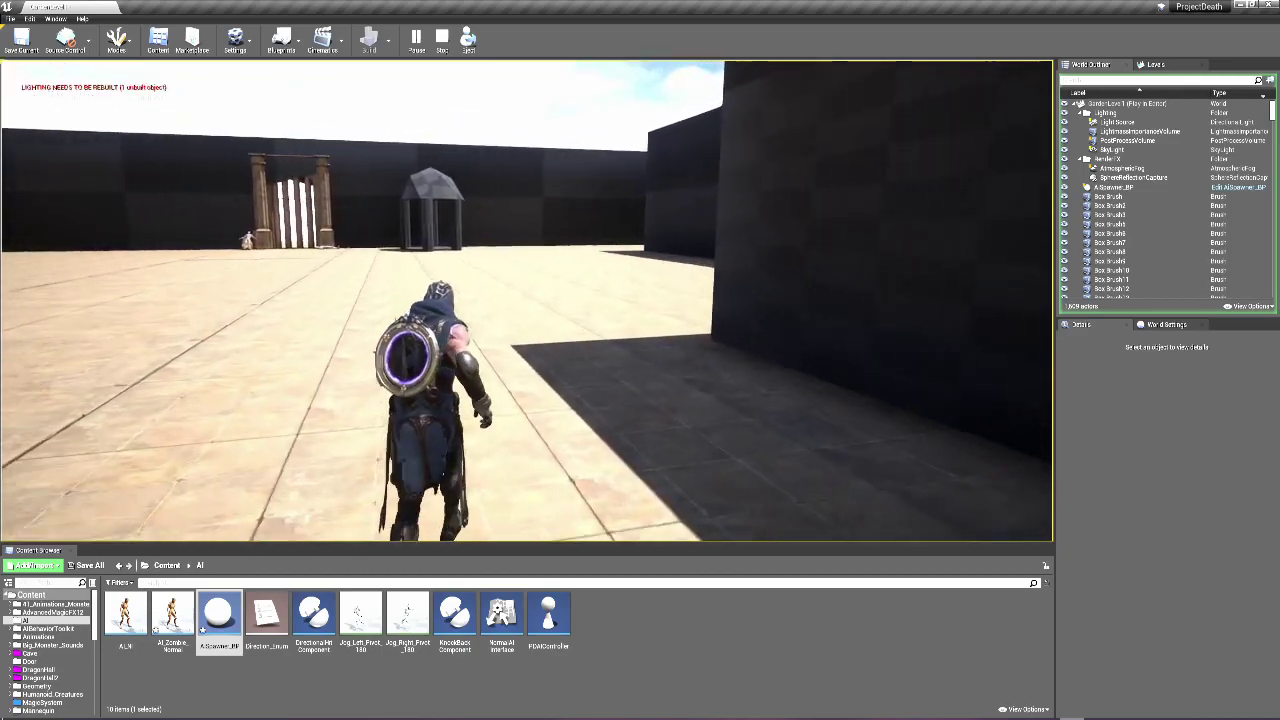
key("w")
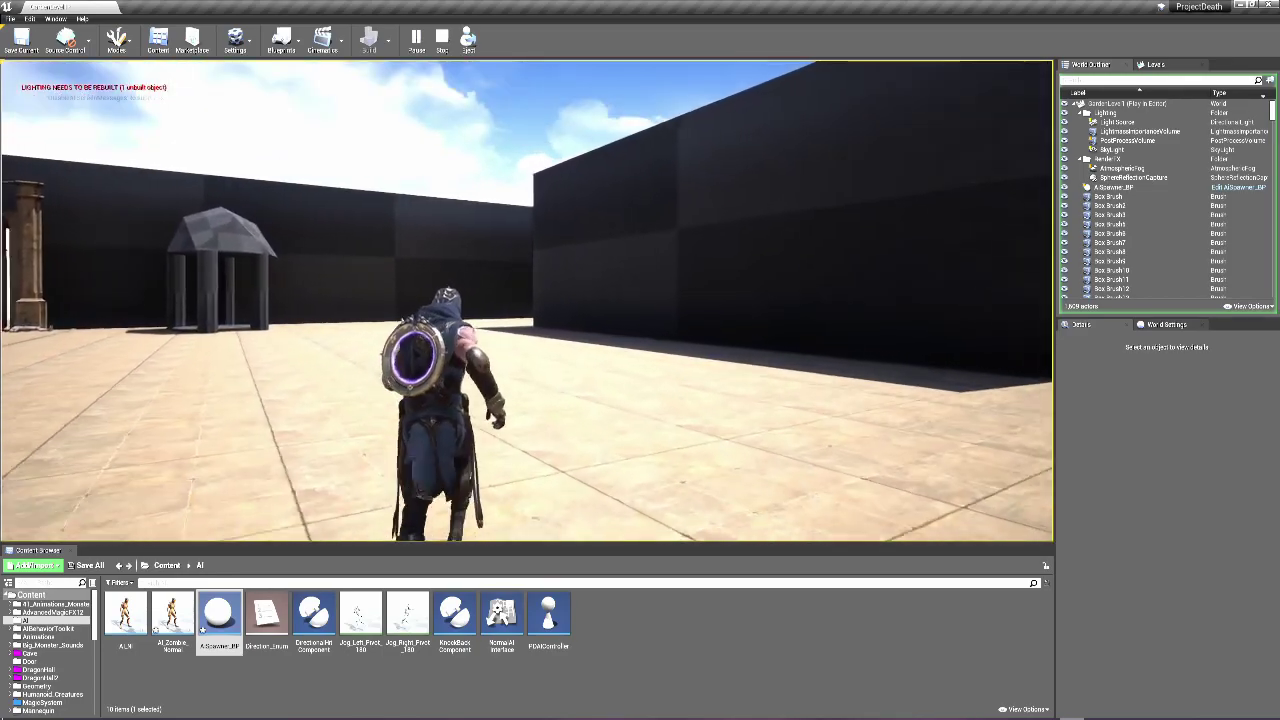
Run the character around the open area in front of the barred gate and turn to face the distant archway
key("w")
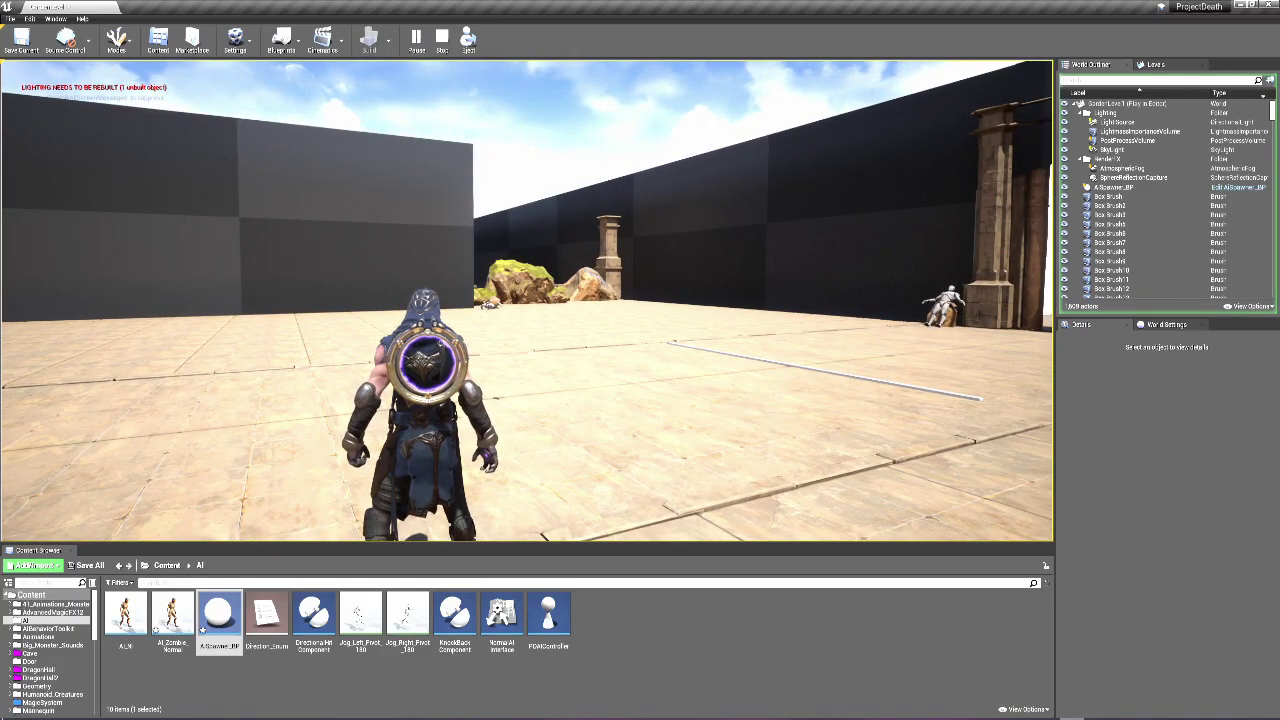
key("w")
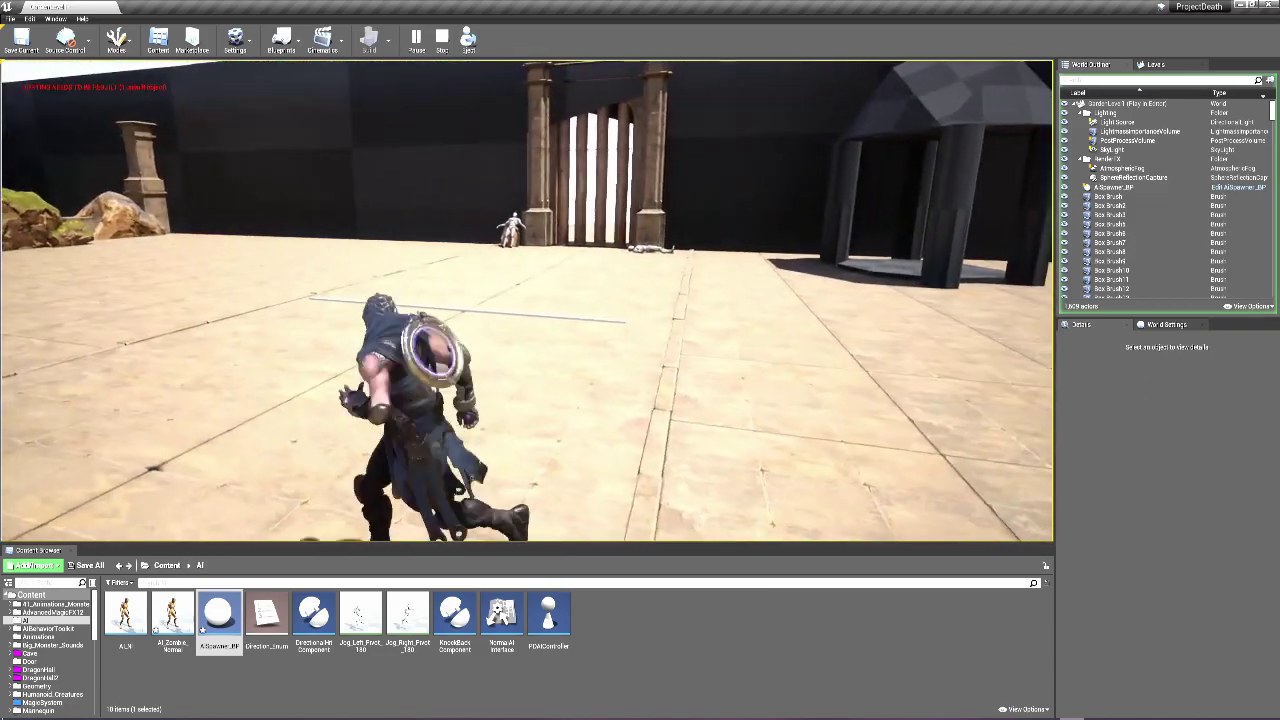
key("w")
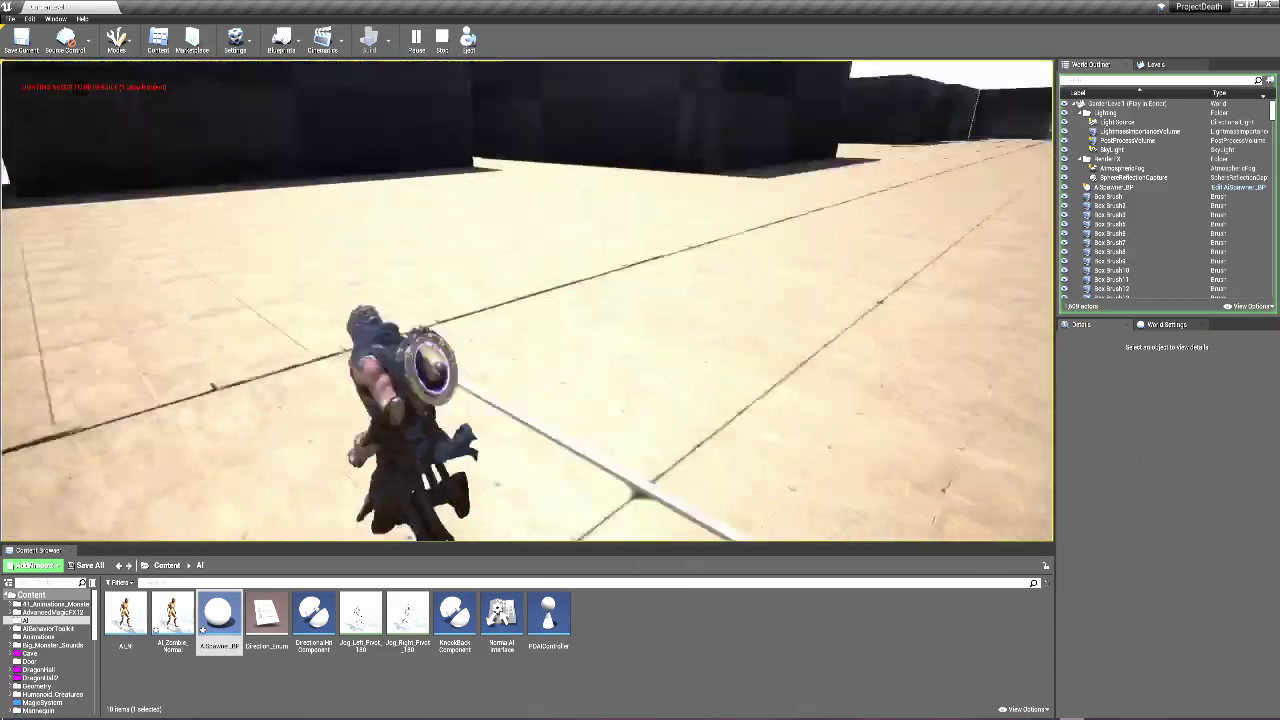
key("s")
key("w")
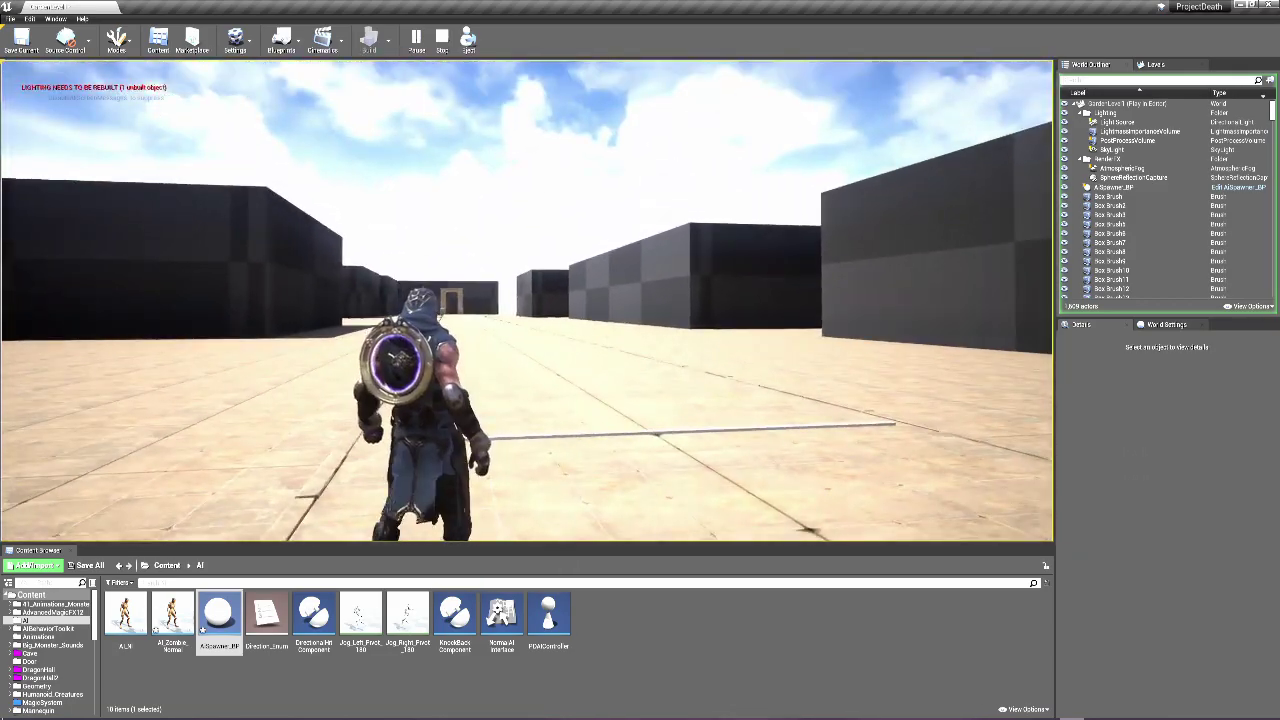
Fire magic towards the distant archway with the purple status bar shown, and end the play session
key("w")
left_click(527, 300)
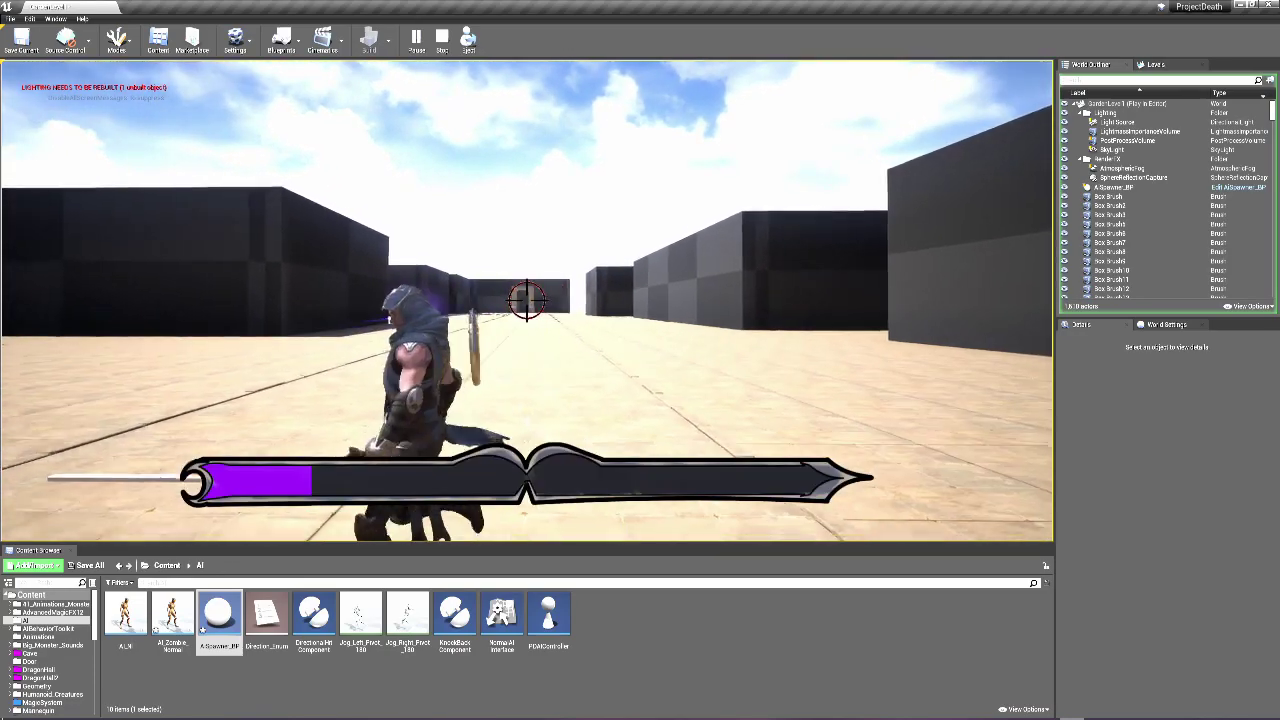
key("s")
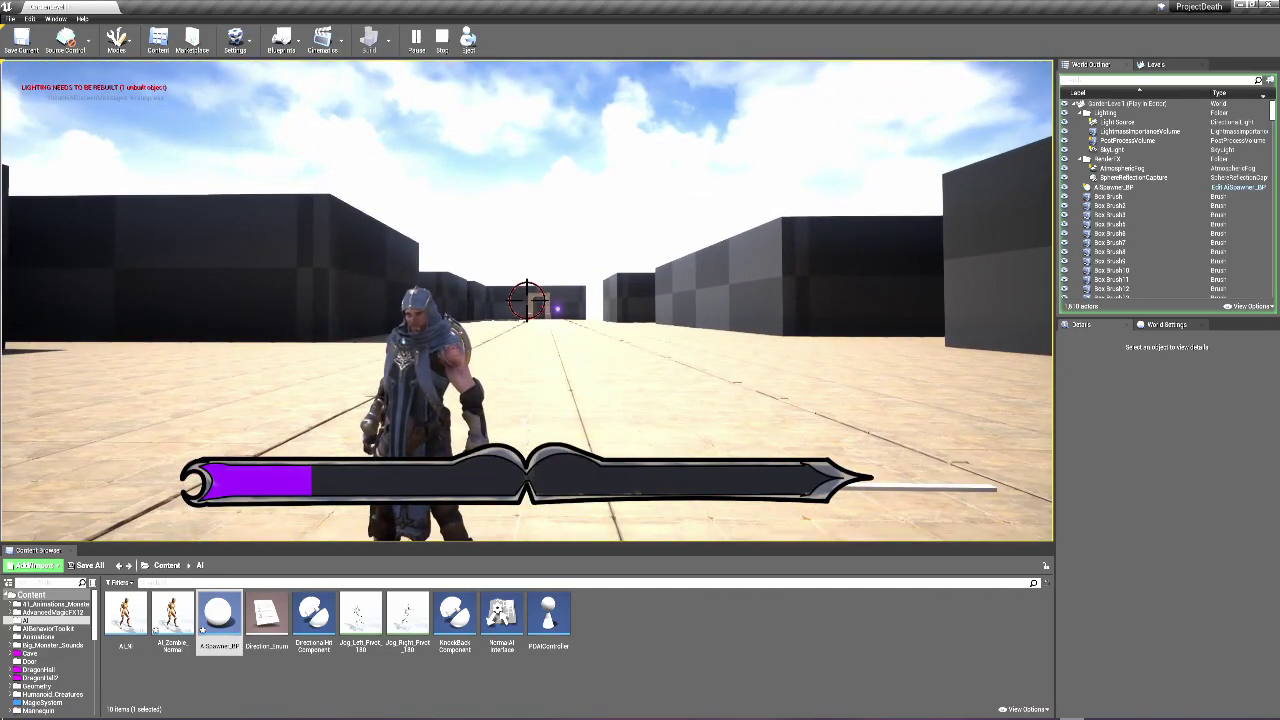
left_click(527, 300)
key("Escape")
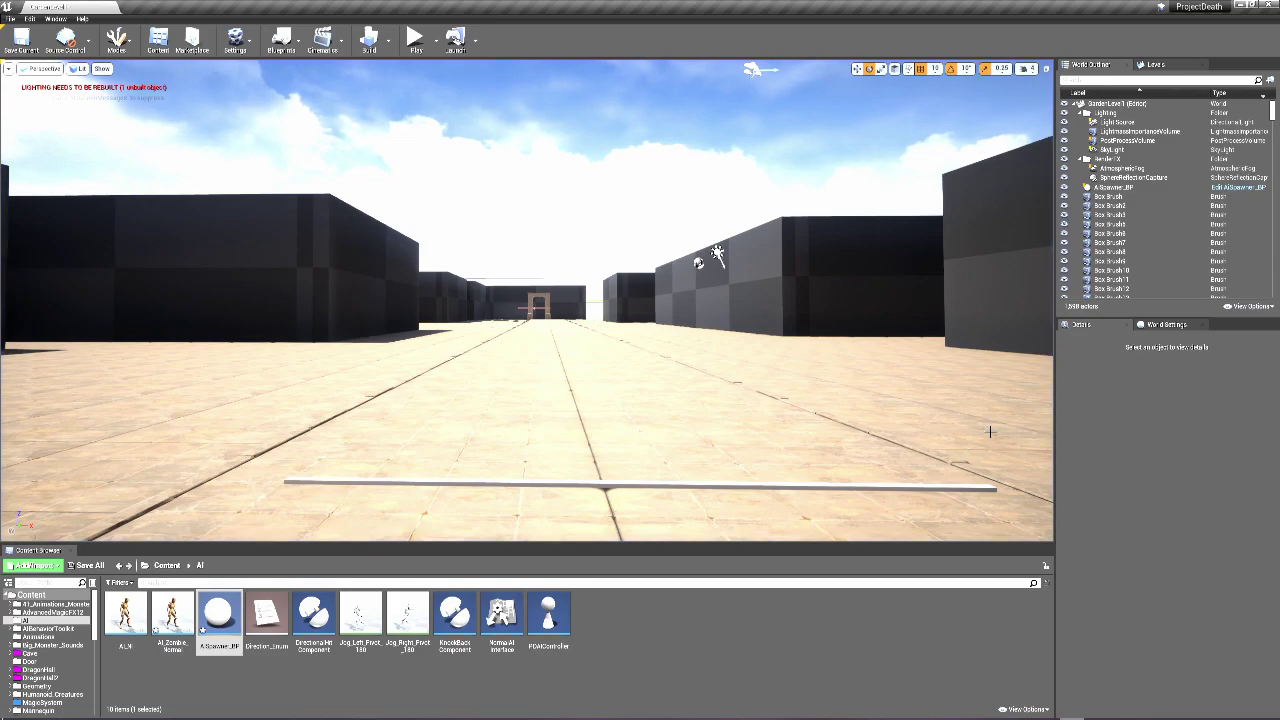
Play the level again to check the zombies approaching from the stone archway, moving the character around them, and stop the session
right_click_drag(883, 459, 883, 459)
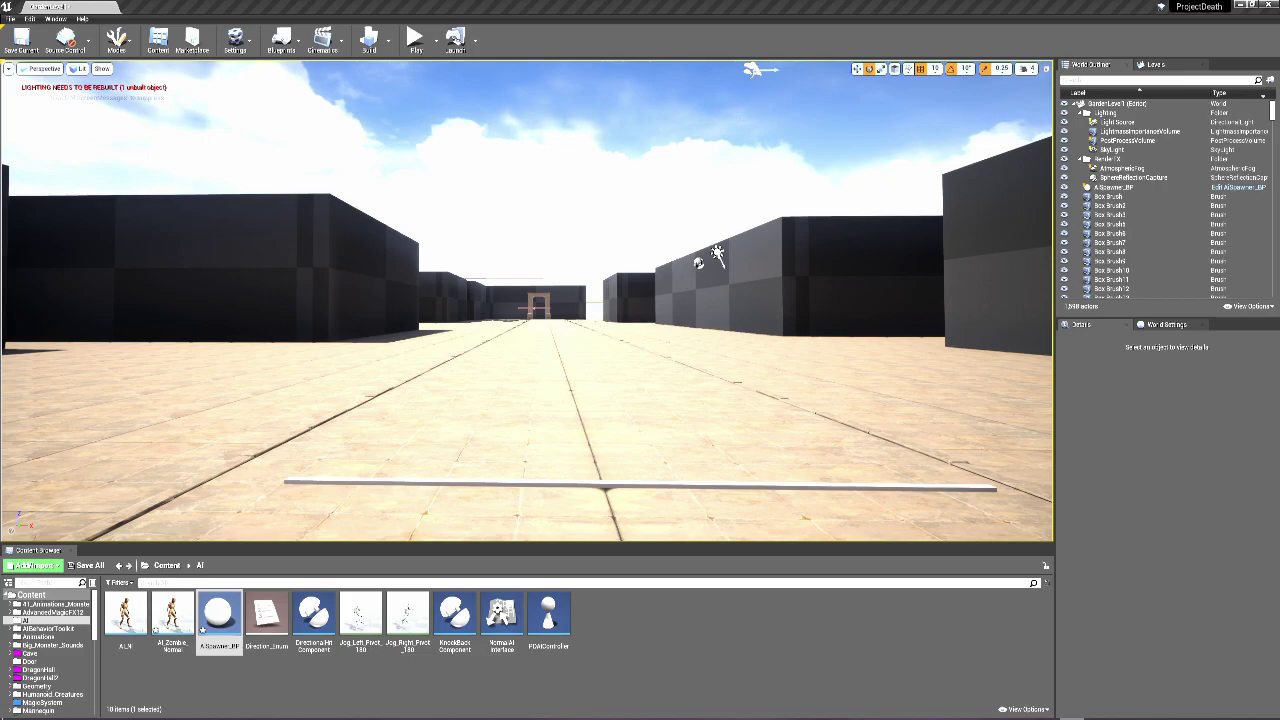
key("alt+p")
key("w")
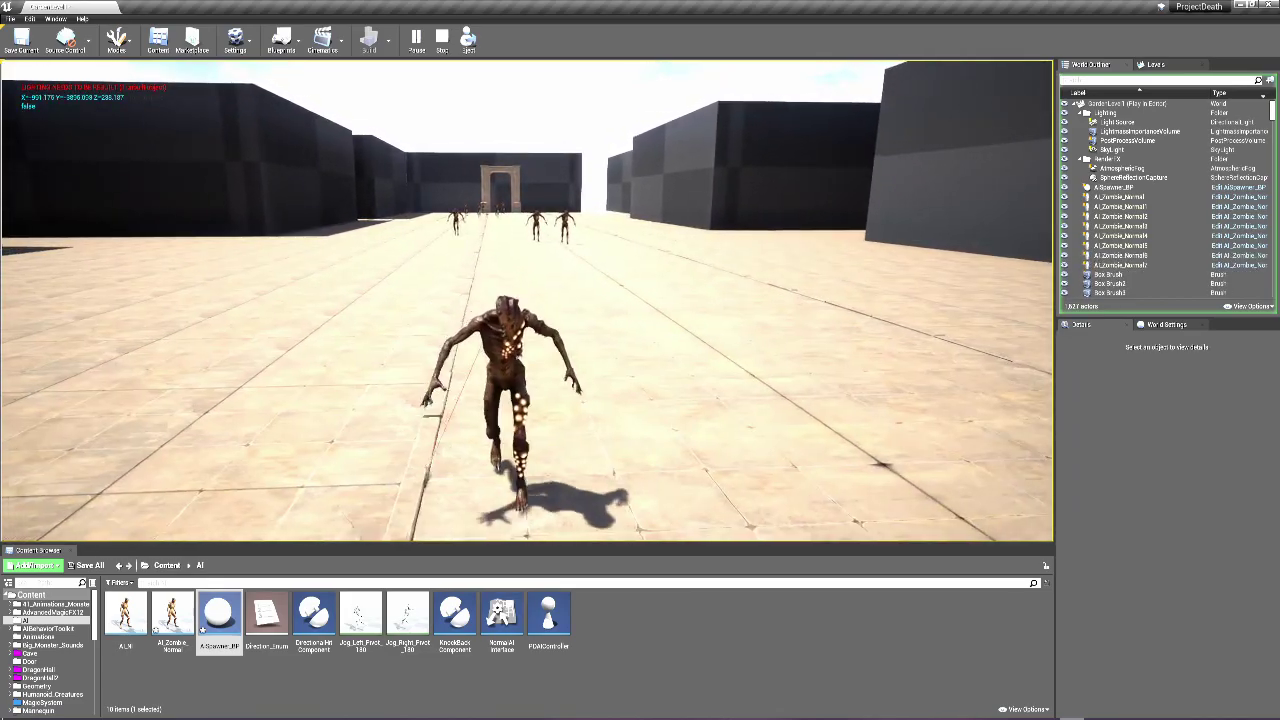
key("w")
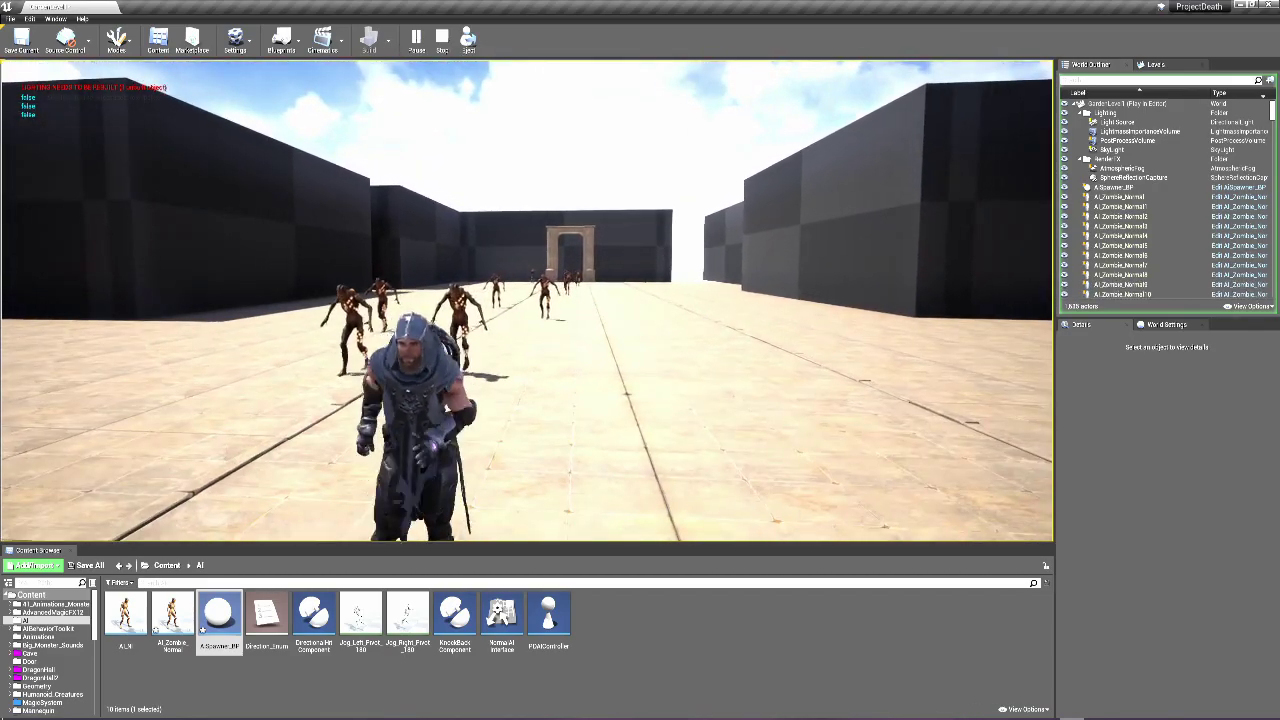
key("w")
key("s")
key("a")
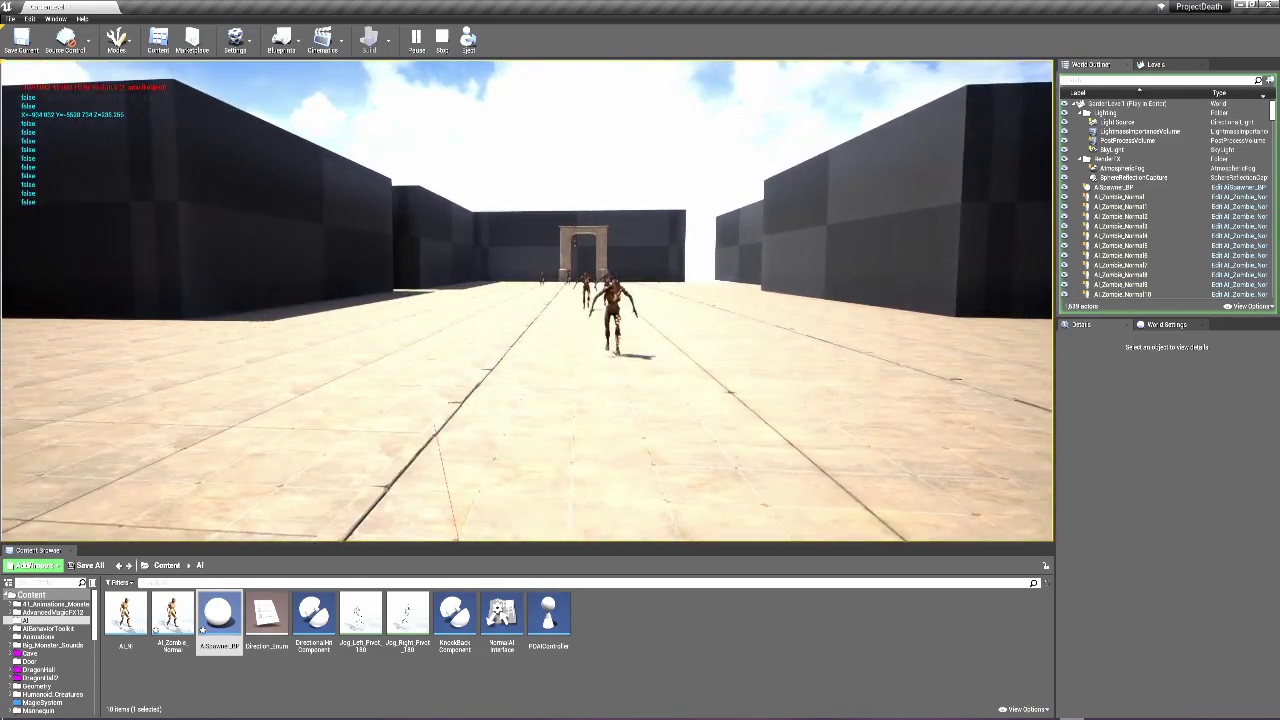
key("Escape")
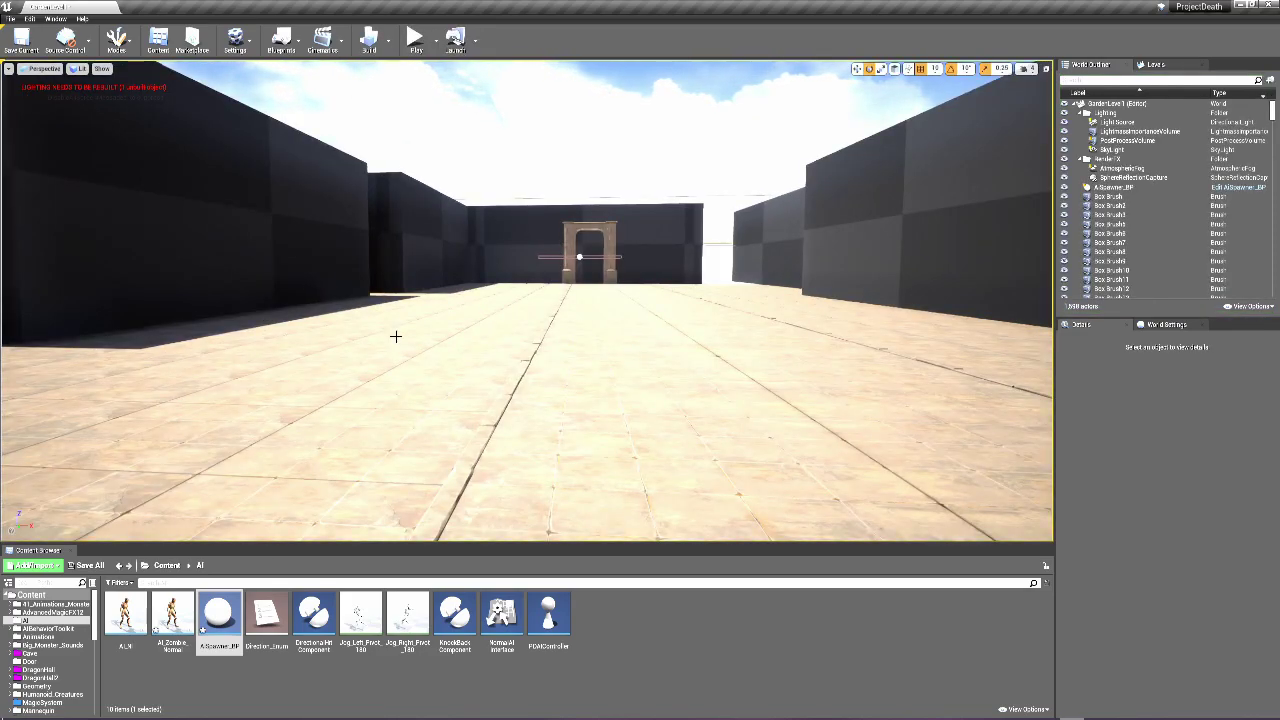
Examine the tiled floor and the dark block walls leading to the stone archway in the editor viewport
right_click_drag(526, 300, 548, 386)
key("d")
key("a")
key("d")
right_click_drag(564, 323, 627, 344)
key("d")
key("a")
key("e")
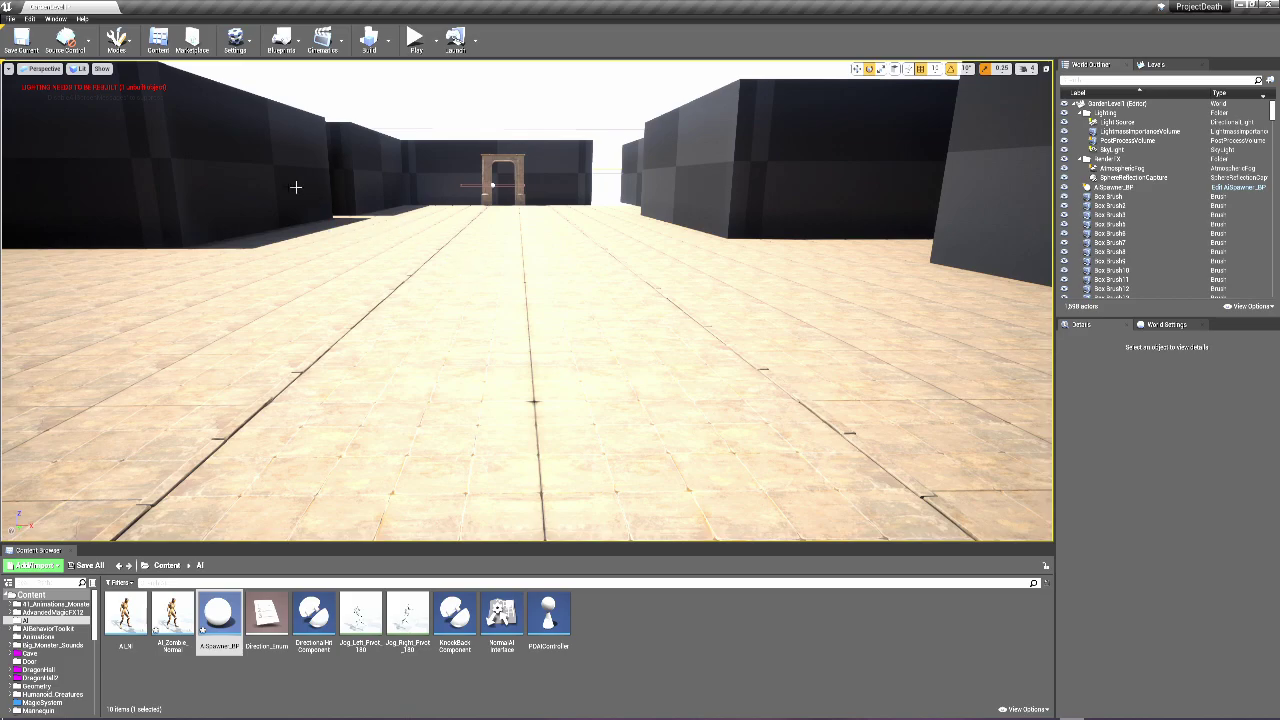
right_click_drag(398, 415, 640, 309)
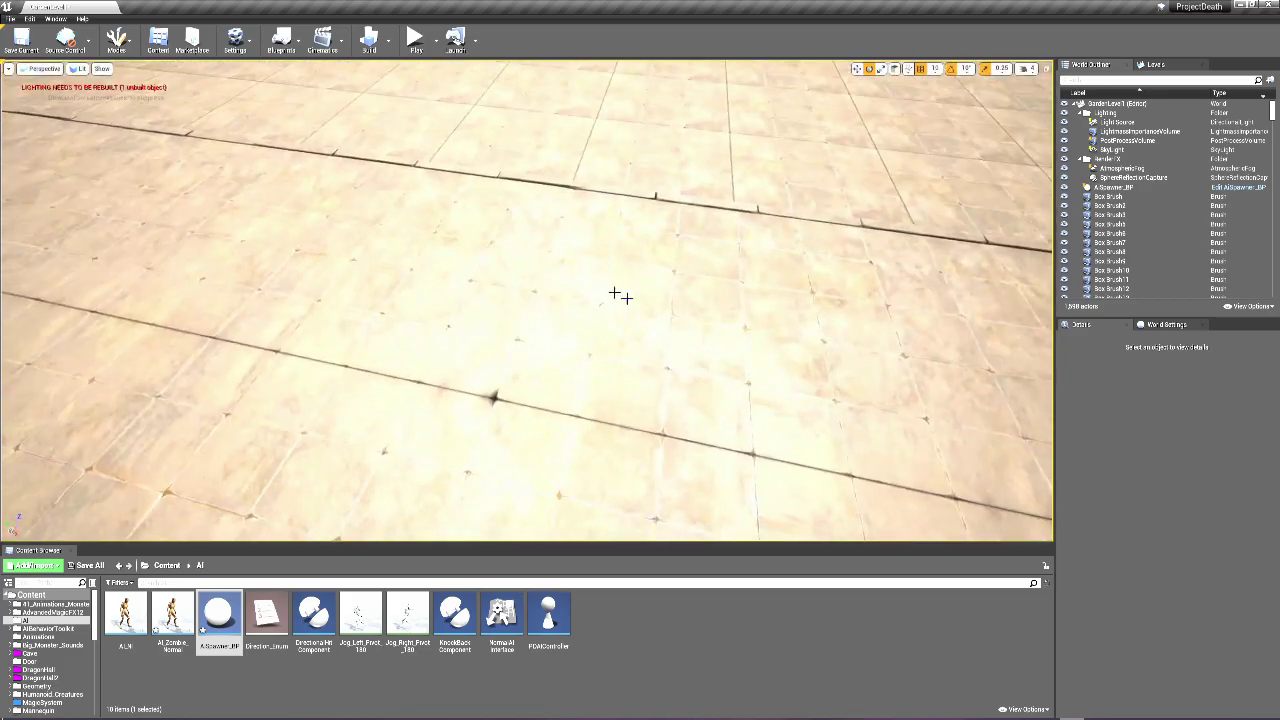
right_click_drag(546, 349, 377, 327)
right_click_drag(248, 307, 237, 300)
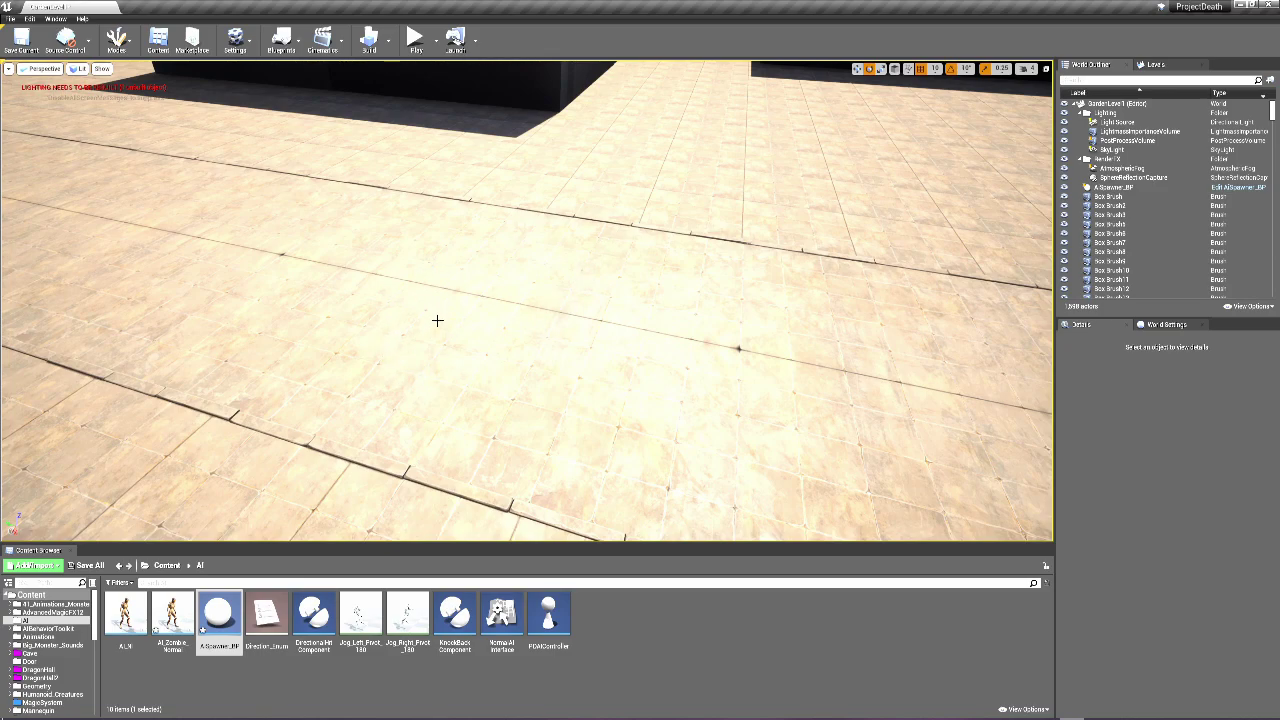
right_click_drag(586, 316, 465, 300)
Open the ThirdPersonCharacter blueprint from the ThirdPersonBP Blueprints folder
scroll(52, 660, "down", 10)
left_click(40, 703)
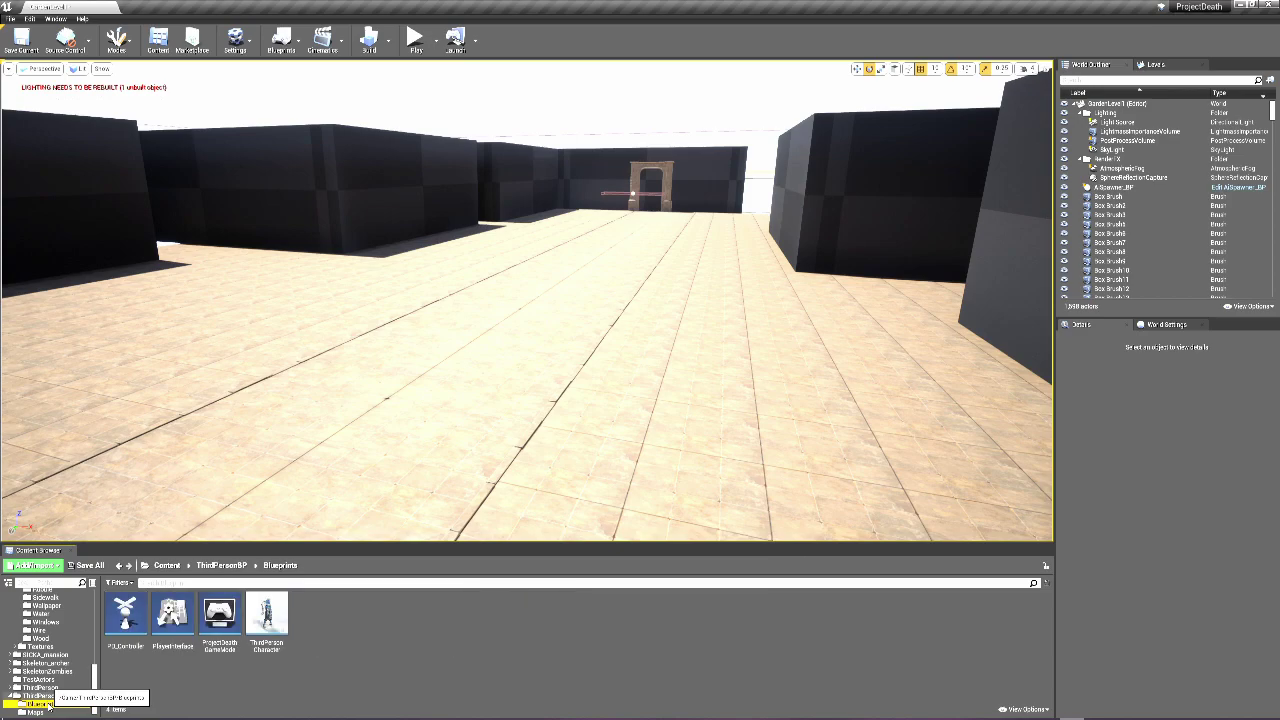
double_click(262, 632)
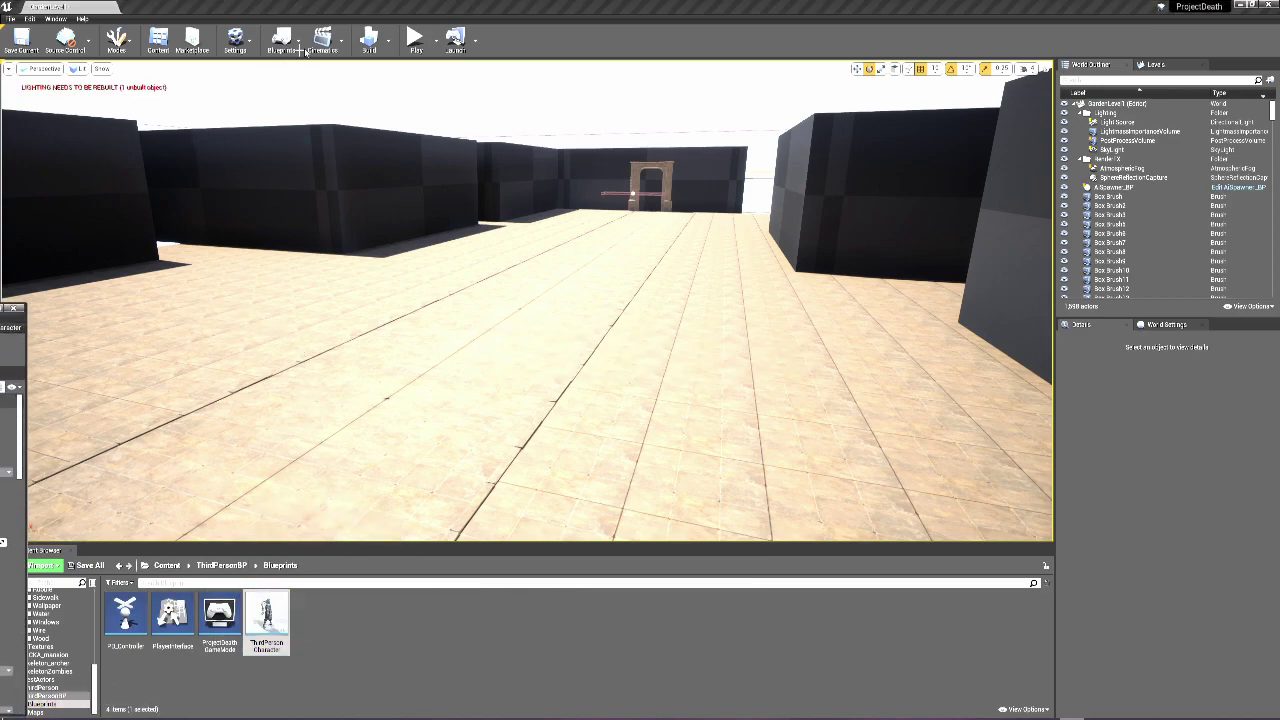
Play-test the level twice from the domed pavilion, checking the segmented status bar and casting a magic projectile in the second run
left_click(414, 38)
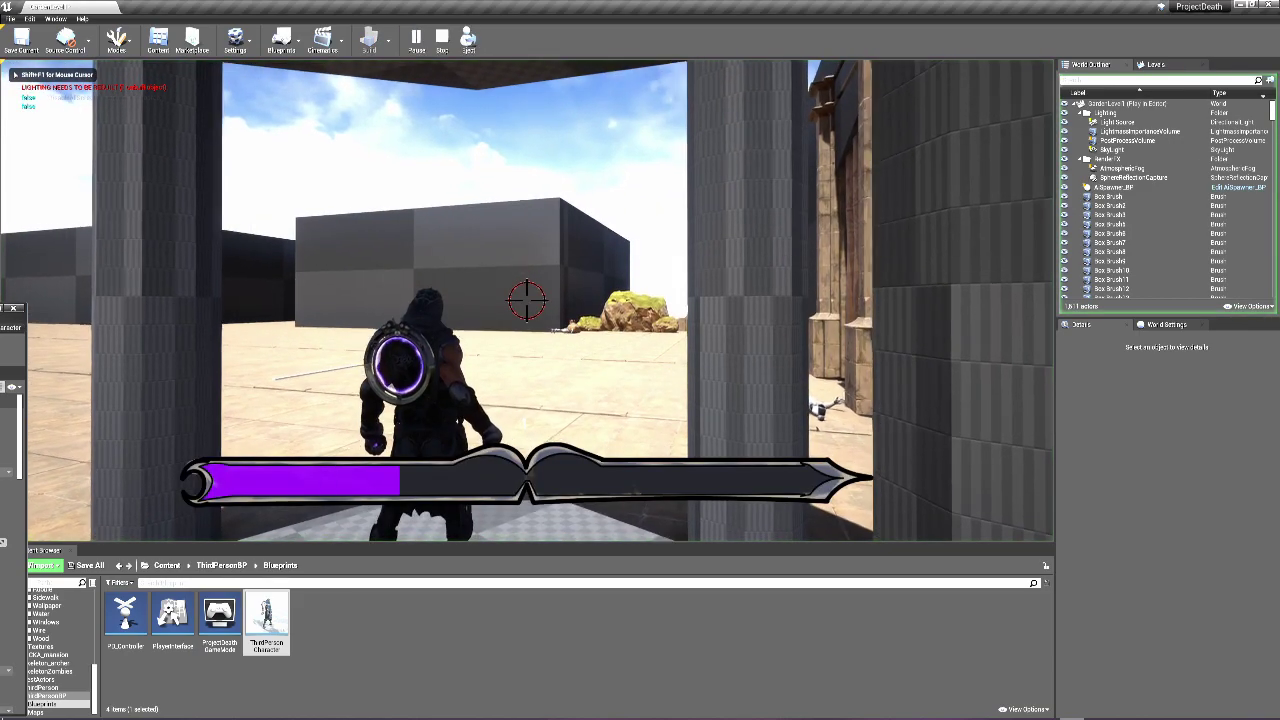
key("Escape")
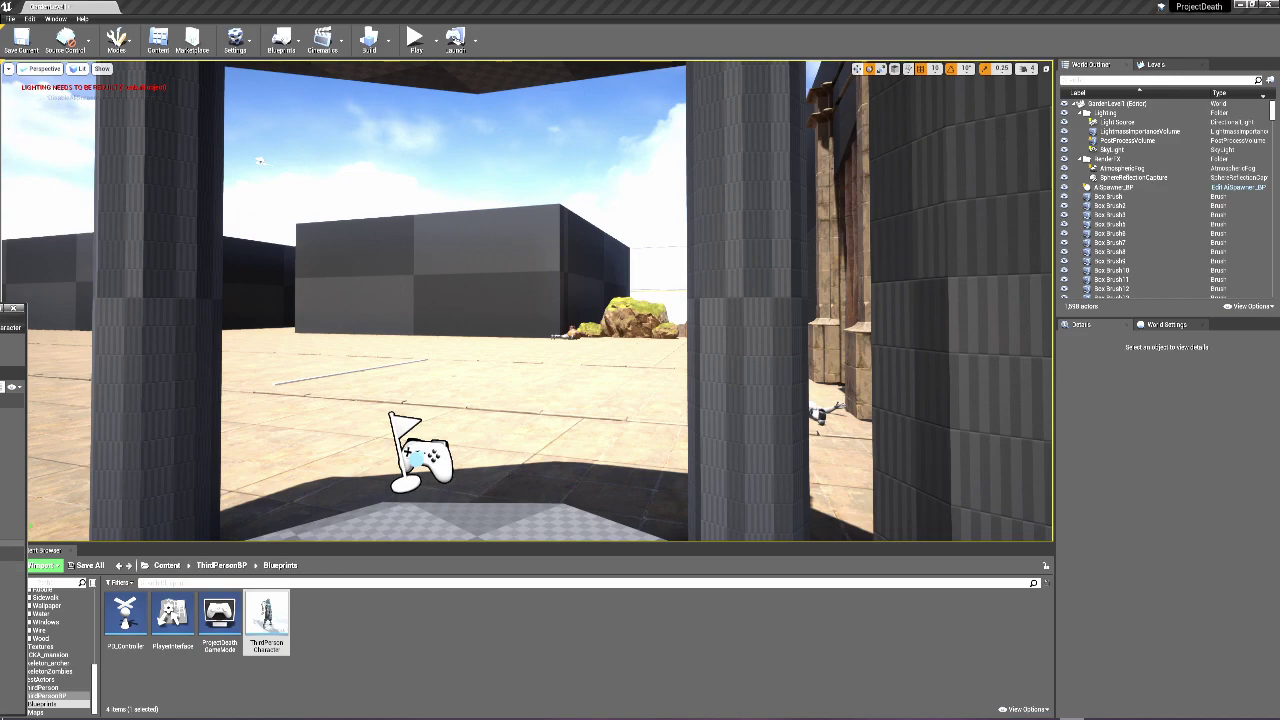
left_click(414, 38)
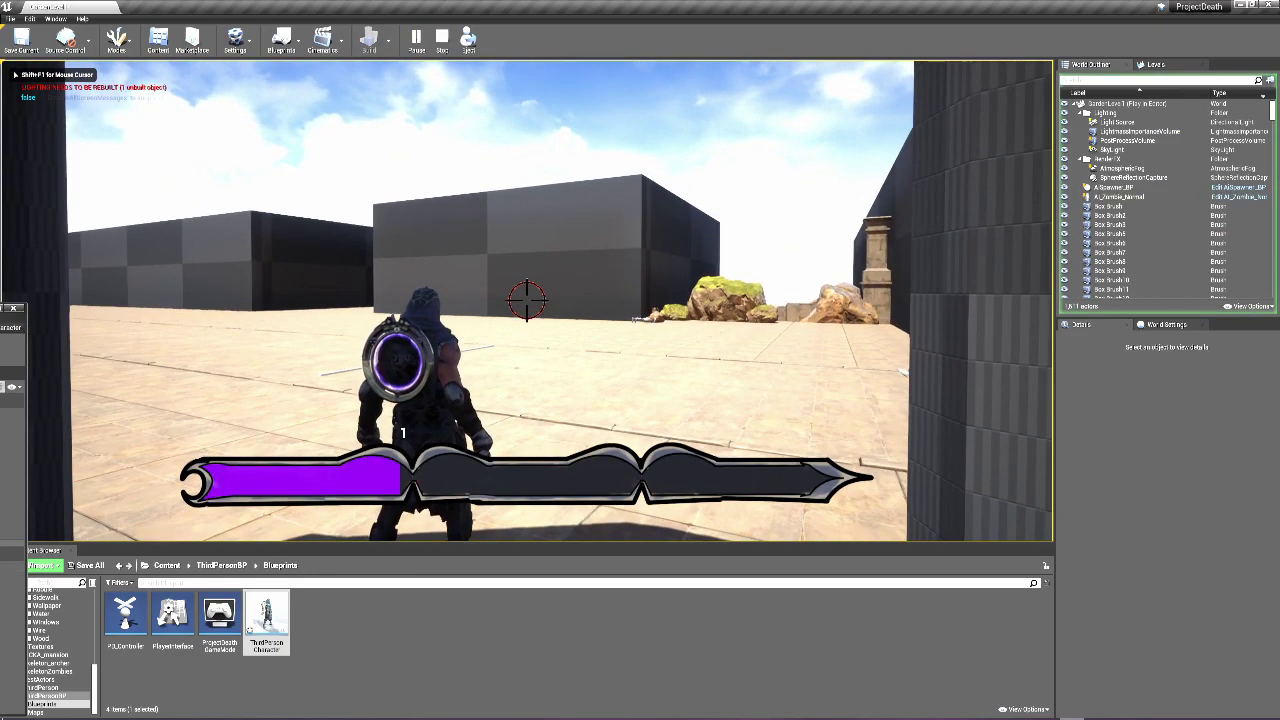
key("q")
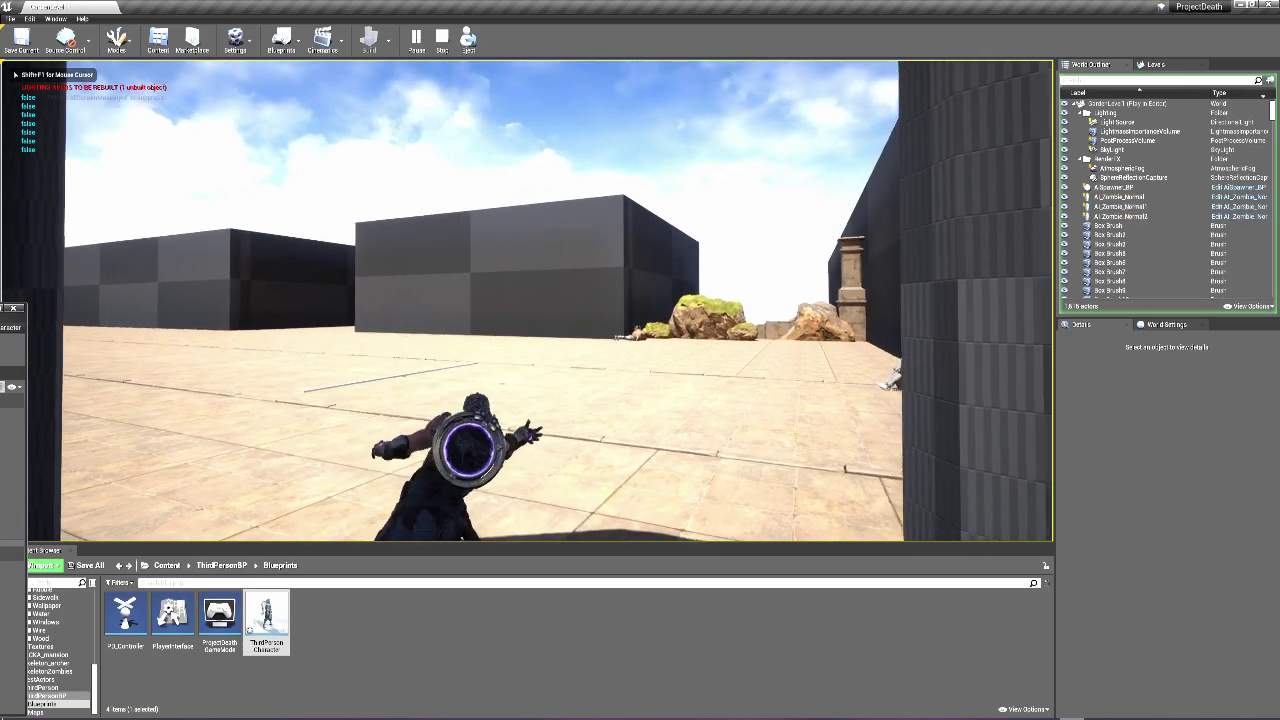
key("a")
key("w")
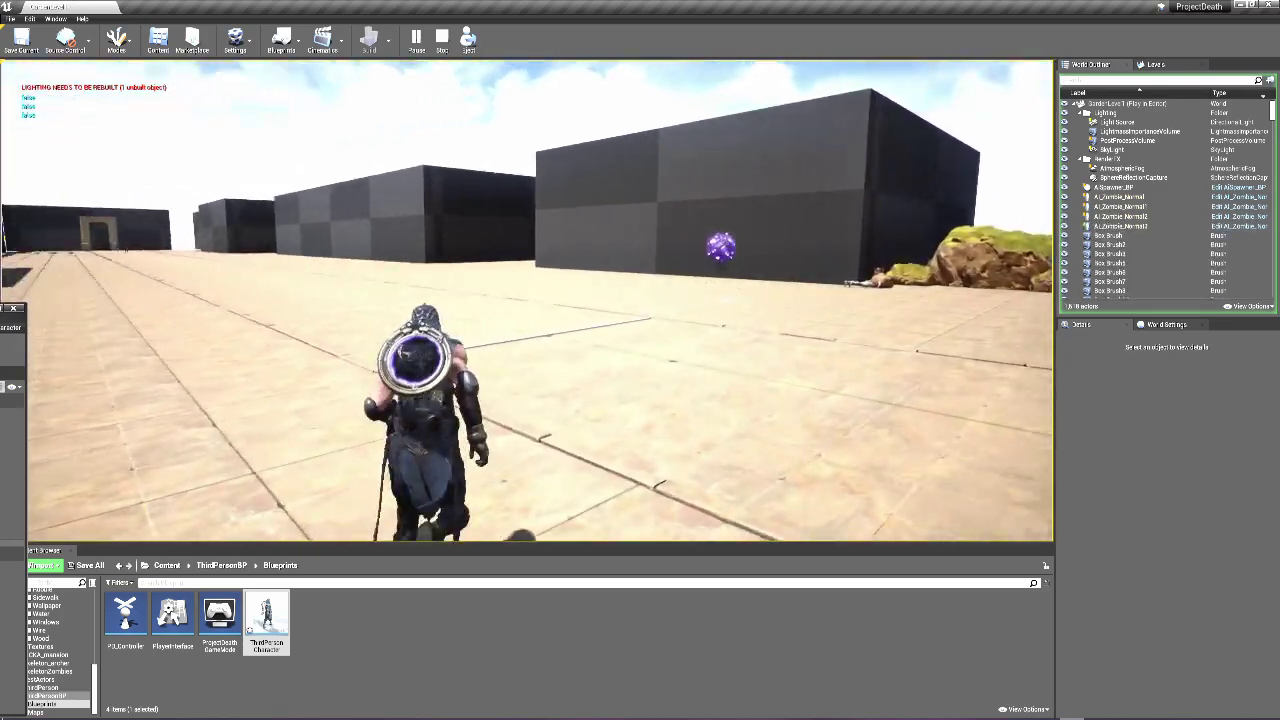
key("Escape")
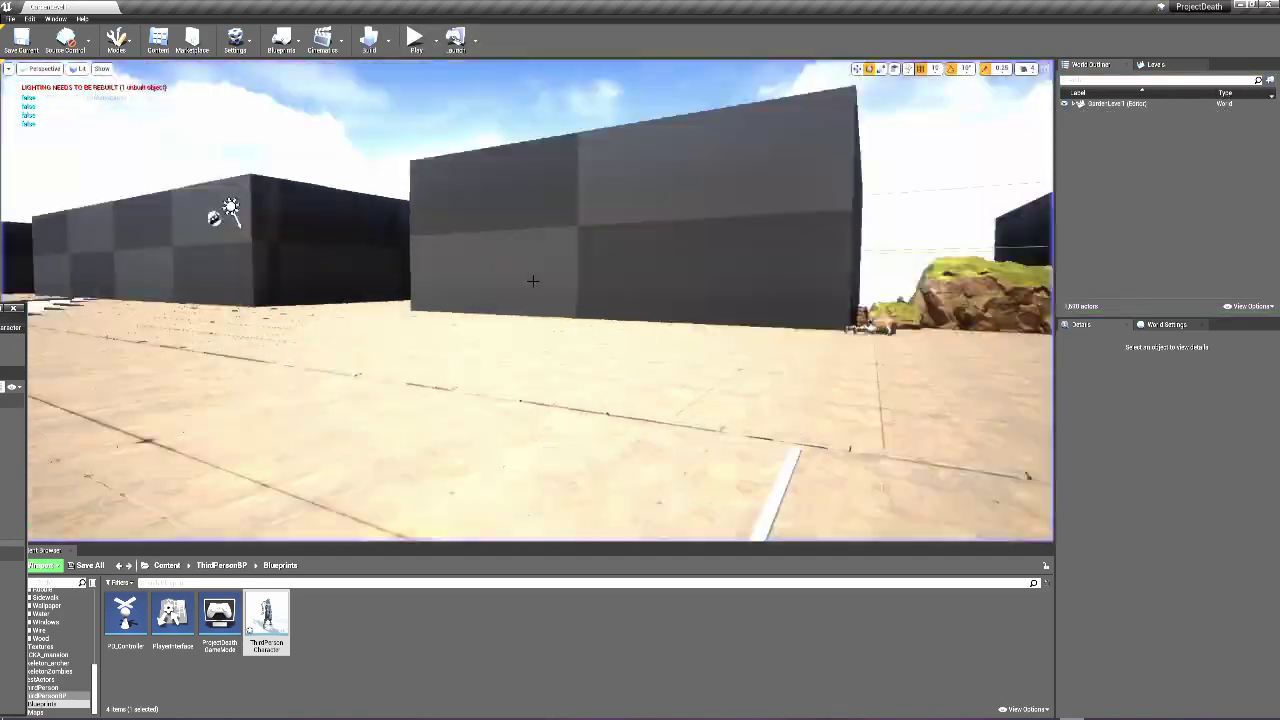
Examine the dark block walls and the tiled path to the stone archway from the editor camera
key("w")
right_click_drag(527, 300, 560, 325)
left_click(12, 567)
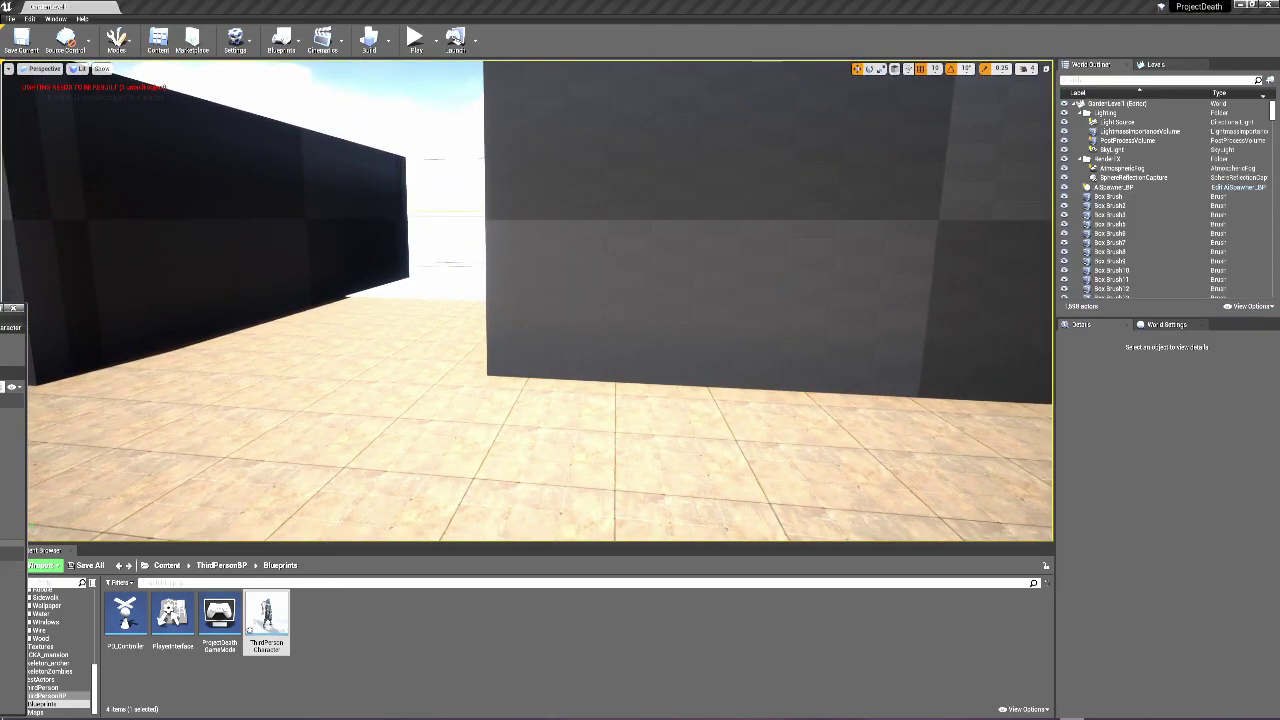
key("s")
right_click_drag(633, 352, 430, 275)
key("w")
scroll(612, 328, "up", 1)
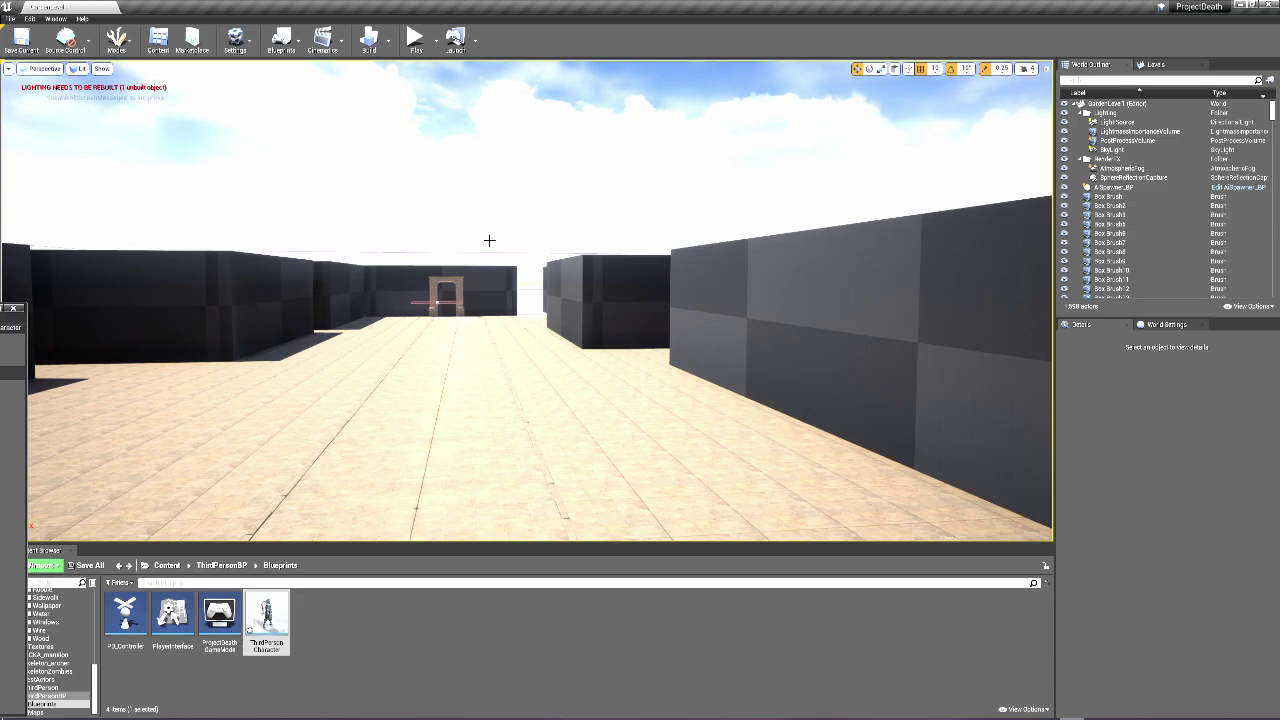
Inspect the corners and faces of the large block walls flanking the tiled path at ground level
right_click_drag(501, 237, 471, 343)
right_click_drag(500, 274, 780, 274)
right_click_drag(496, 307, 467, 305)
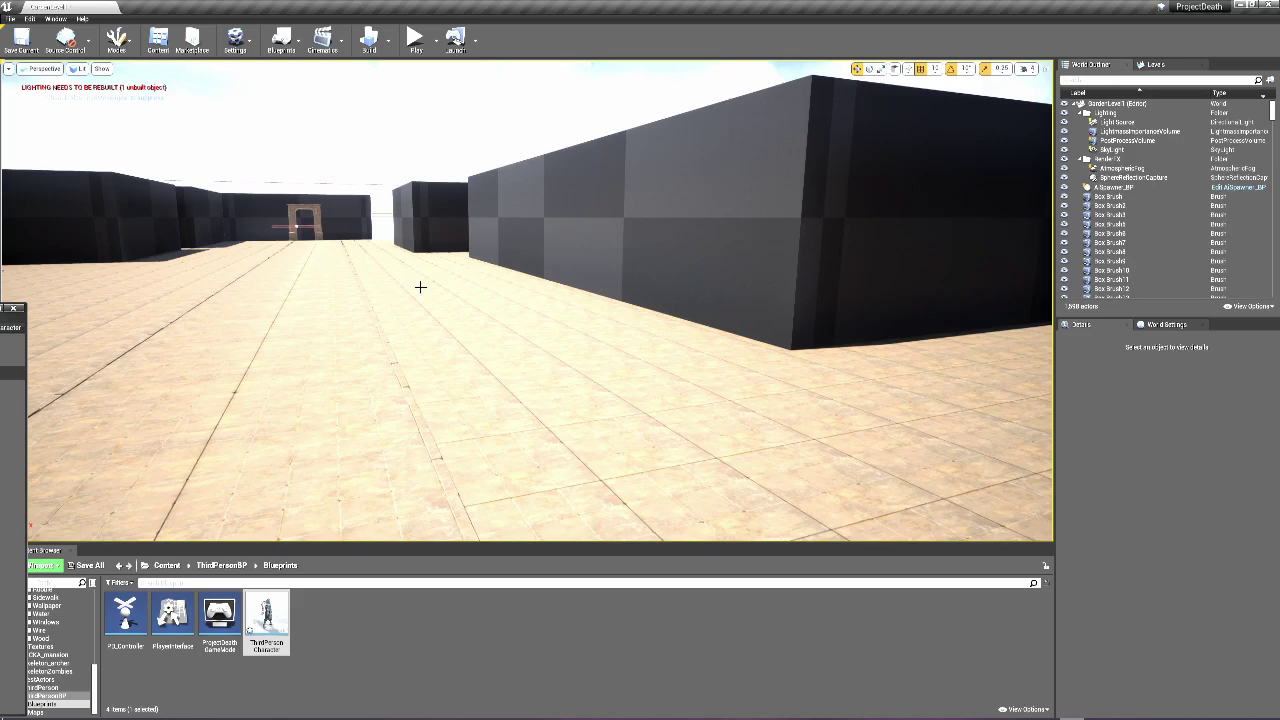
key("Left")
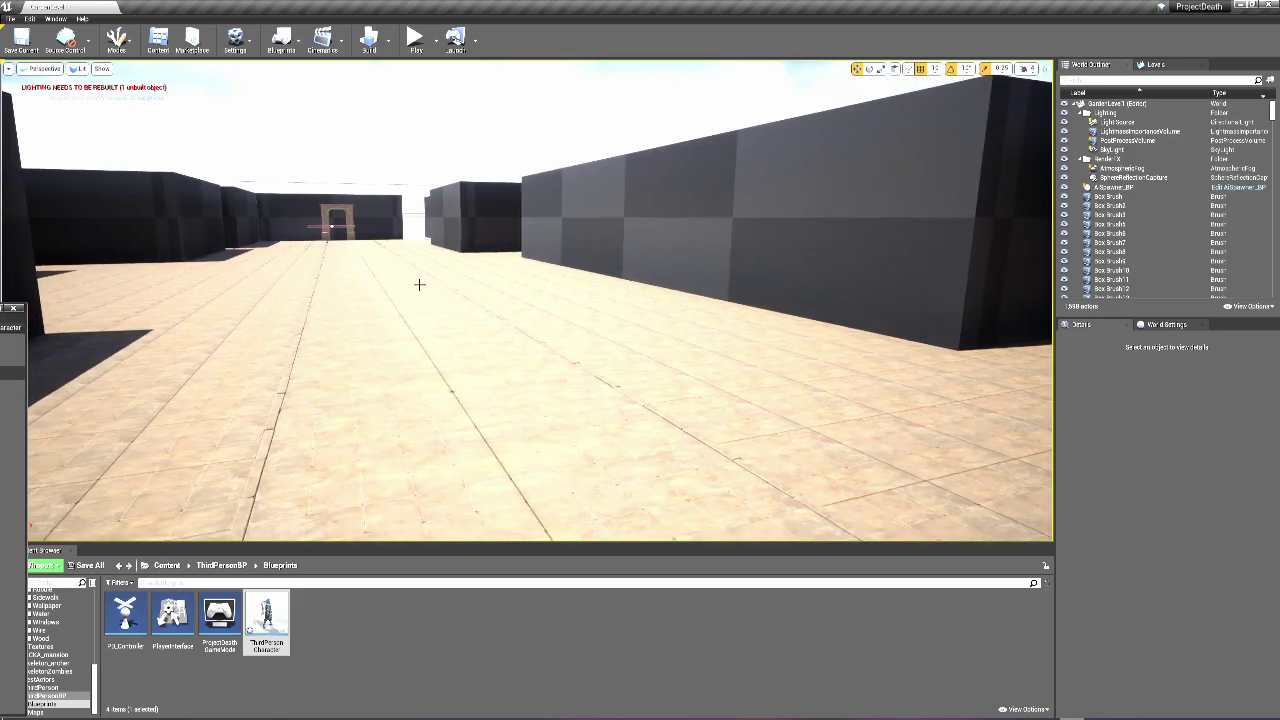
key("w")
right_click_drag(397, 286, 539, 268)
key("w")
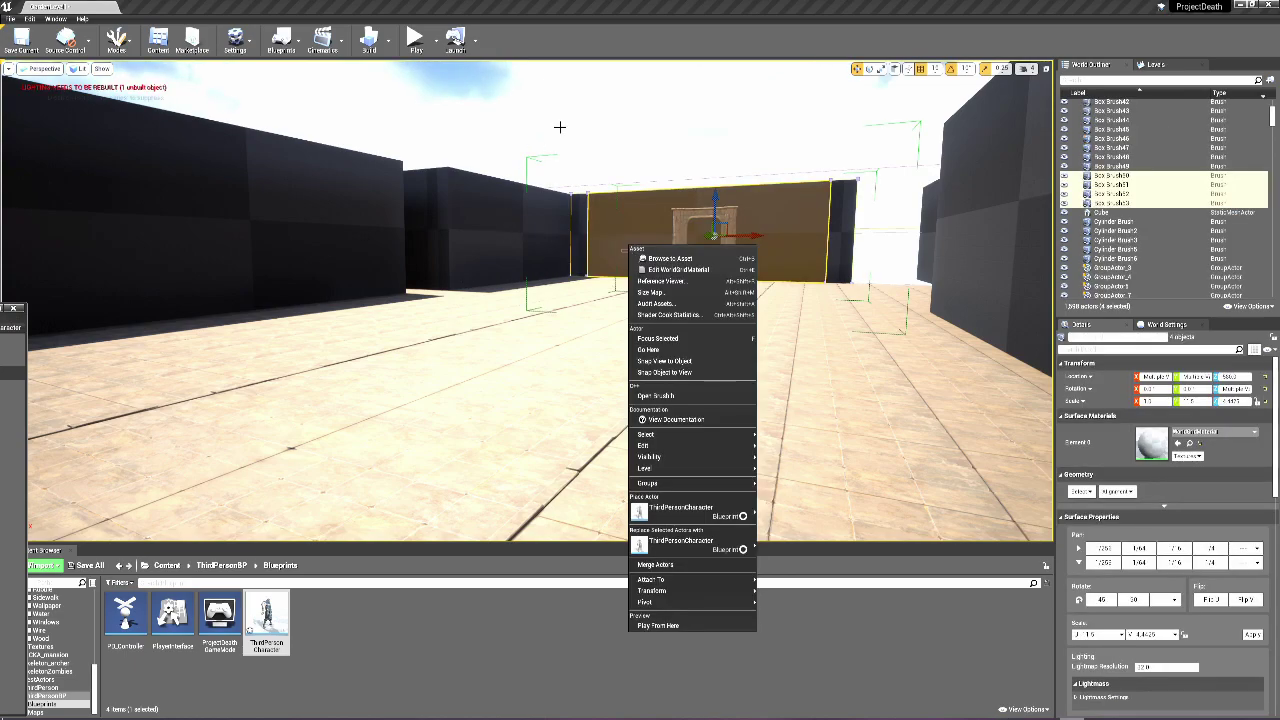
Dismiss the actor context menu and deselect the four wall brushes around the stone archway
left_click(560, 123)
key("w")
right_click_drag(589, 161, 589, 161)
key("Escape")
Survey the garden level from above, examining the open-topped block enclosures, the wooden gate and the domed pavilion
mouse_move(603, 228)
right_mouse_down()
mouse_move(570, 260)
mouse_move(572, 245)
mouse_move(540, 250)
mouse_move(580, 250)
mouse_move(575, 235)
mouse_move(570, 248)
mouse_move(600, 244)
mouse_move(625, 205)
right_mouse_up()
key("w")
key("s")
key("w")
key("w")
key("w")
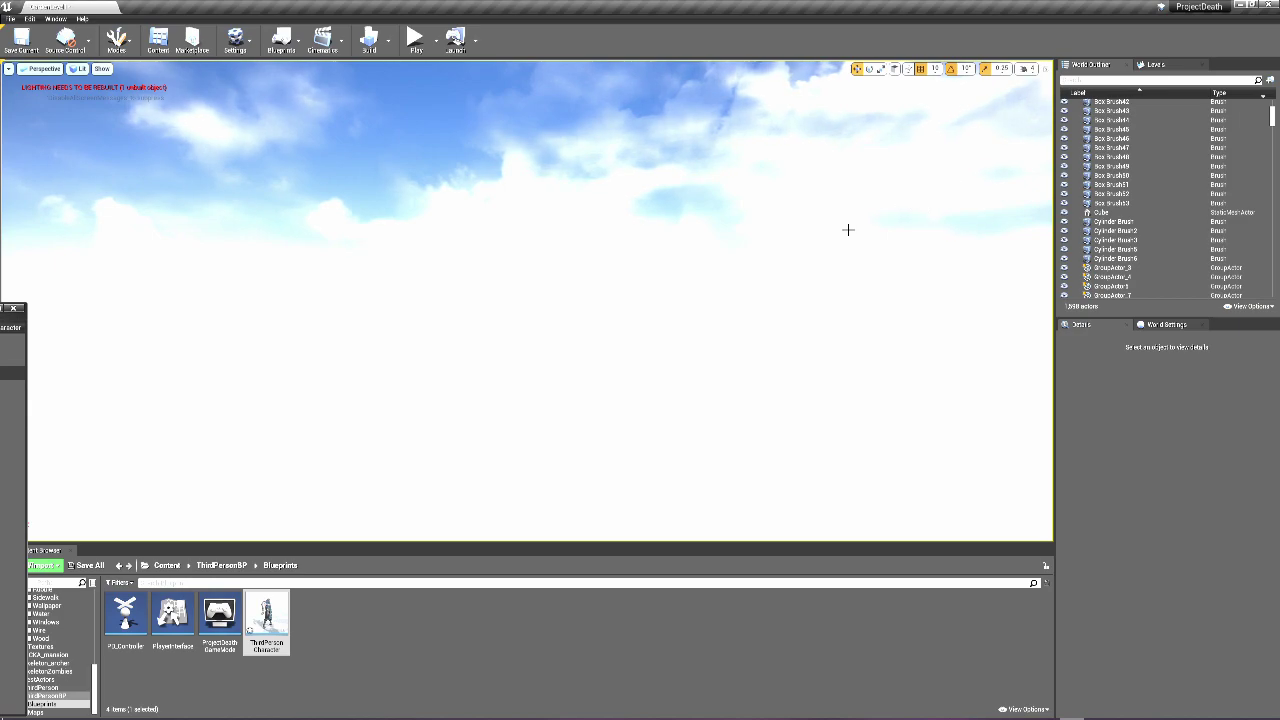
right_click_drag(846, 229, 788, 231)
right_click_drag(454, 265, 432, 278)
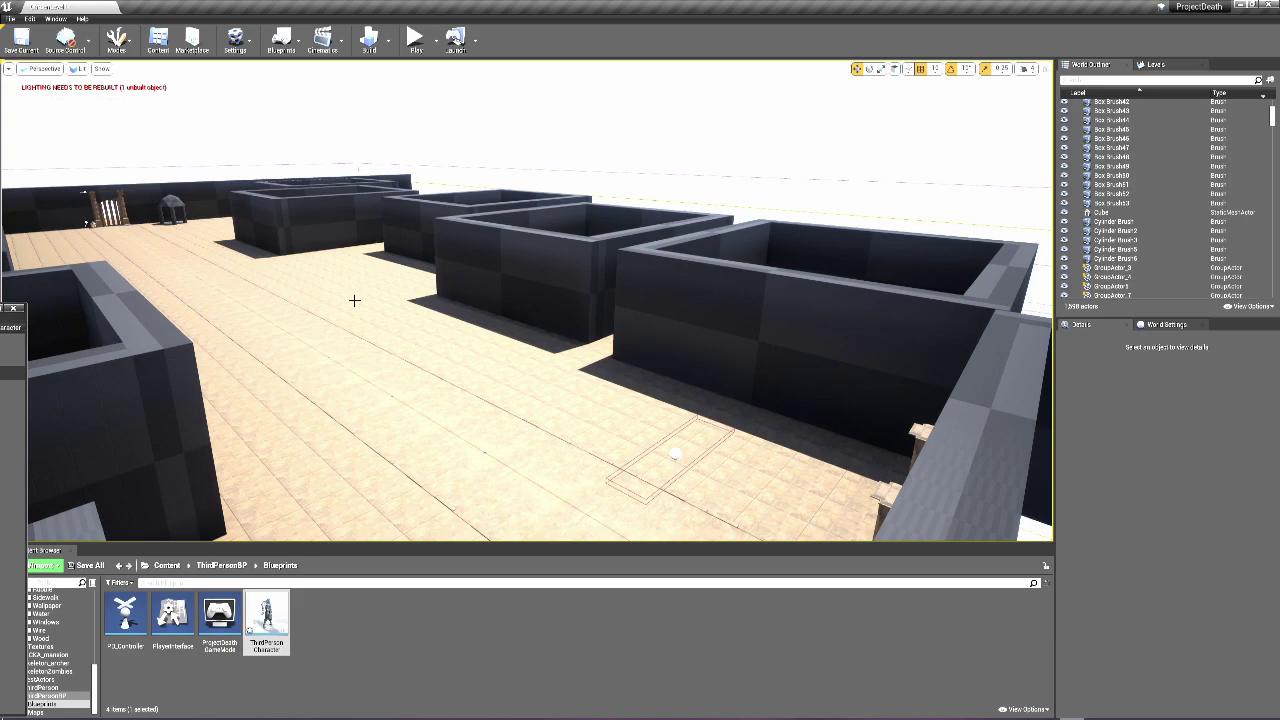
right_click_drag(354, 300, 130, 129)
left_click(130, 130)
key("Escape")
mouse_move(212, 225)
right_mouse_down()
mouse_move(120, 205)
mouse_move(214, 228)
mouse_move(195, 190)
mouse_move(200, 215)
right_mouse_up()
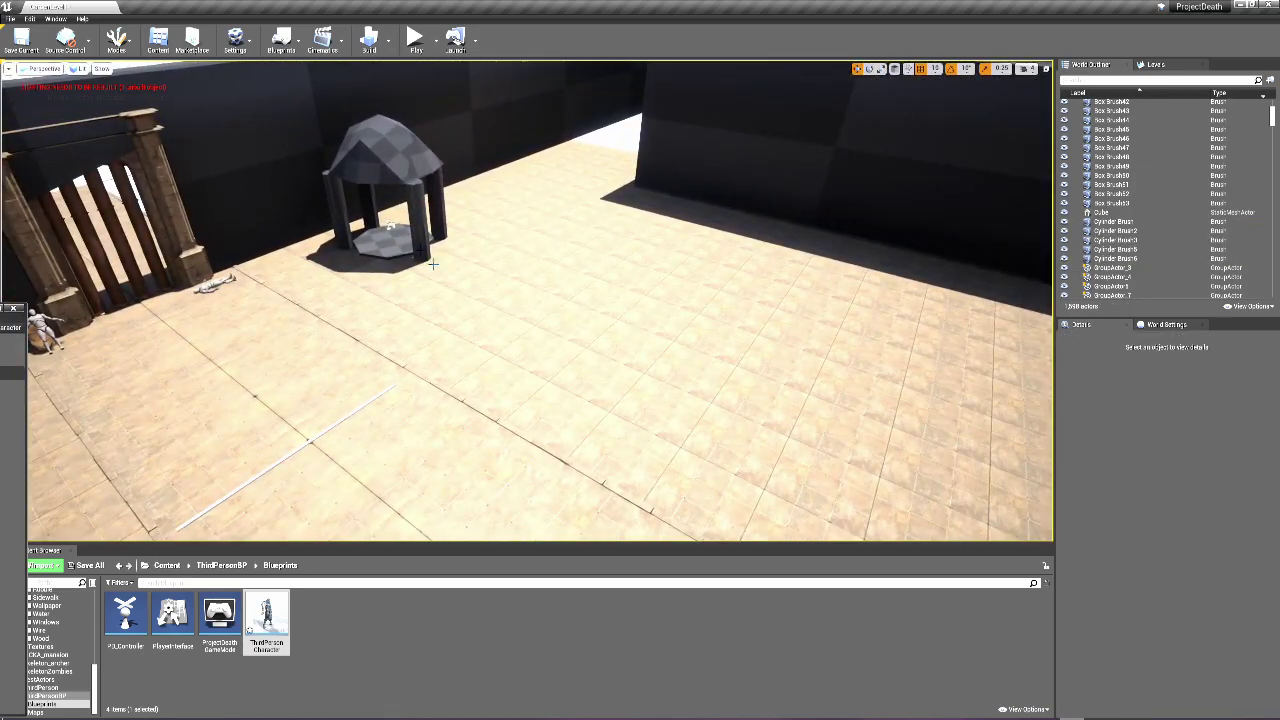
Examine the two rows of hollow block enclosures along the central tiled path between the pavilion and the archway
right_click_drag(397, 283, 620, 260)
right_click_drag(460, 507, 663, 227)
mouse_move(606, 272)
right_mouse_down()
mouse_move(491, 317)
mouse_move(591, 272)
right_mouse_up()
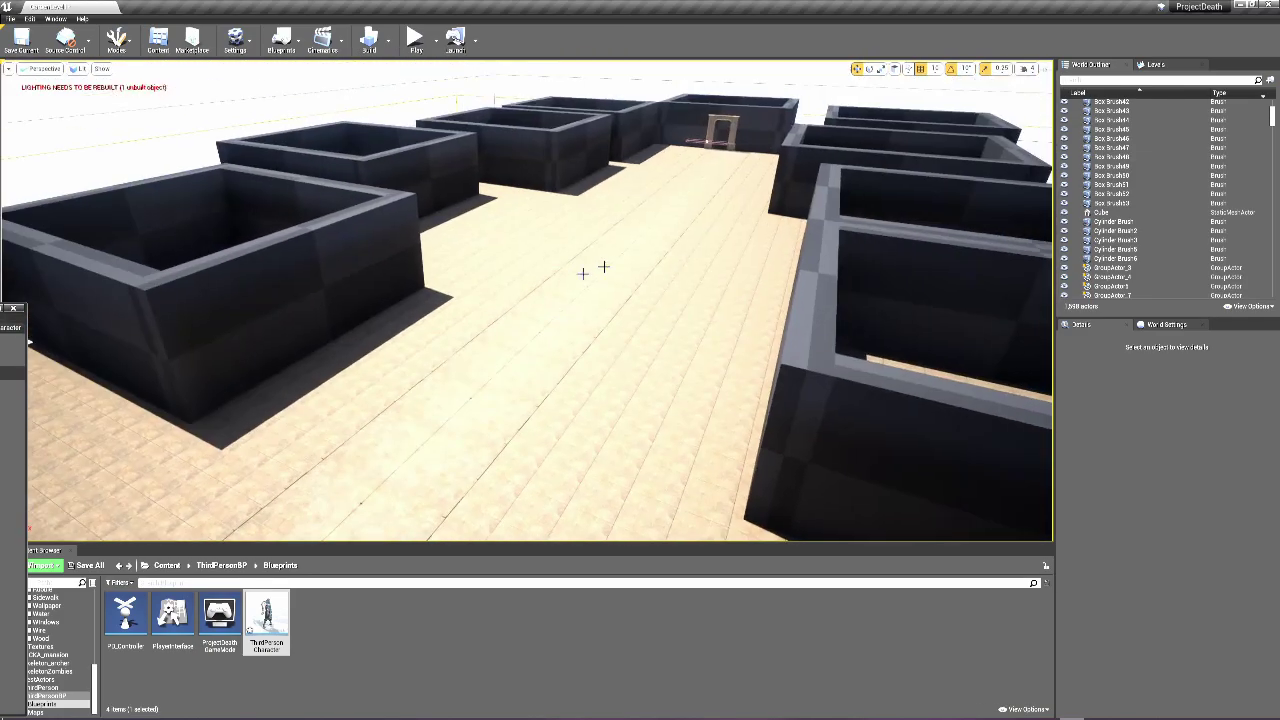
right_click_drag(687, 181, 755, 80)
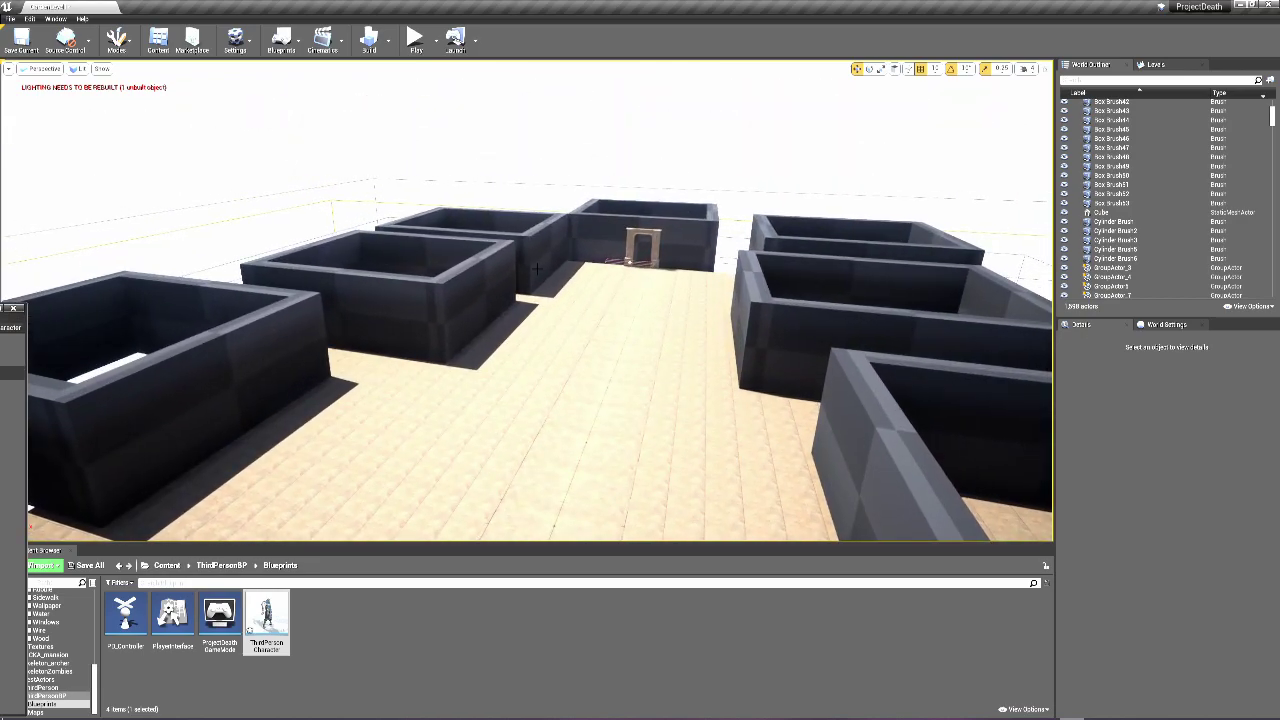
right_click_drag(543, 298, 602, 215)
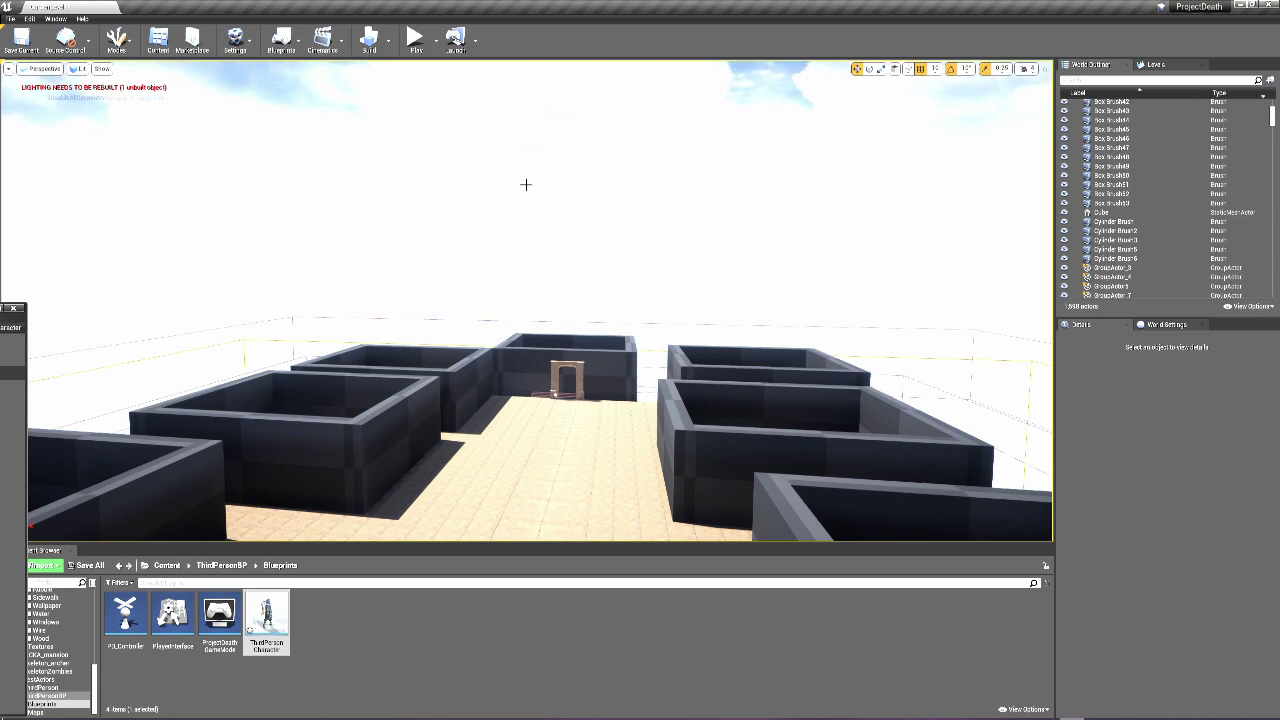
right_click_drag(542, 236, 385, 285)
right_click_drag(287, 357, 207, 389)
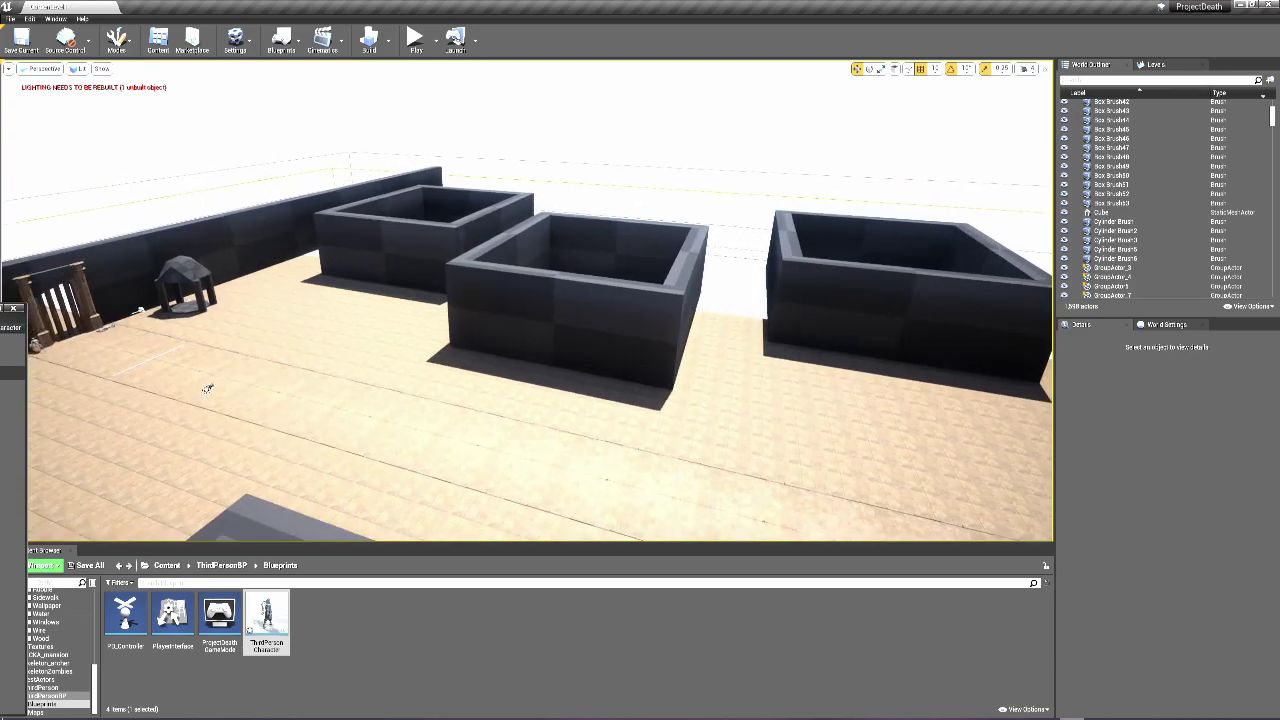
right_click_drag(487, 281, 469, 287)
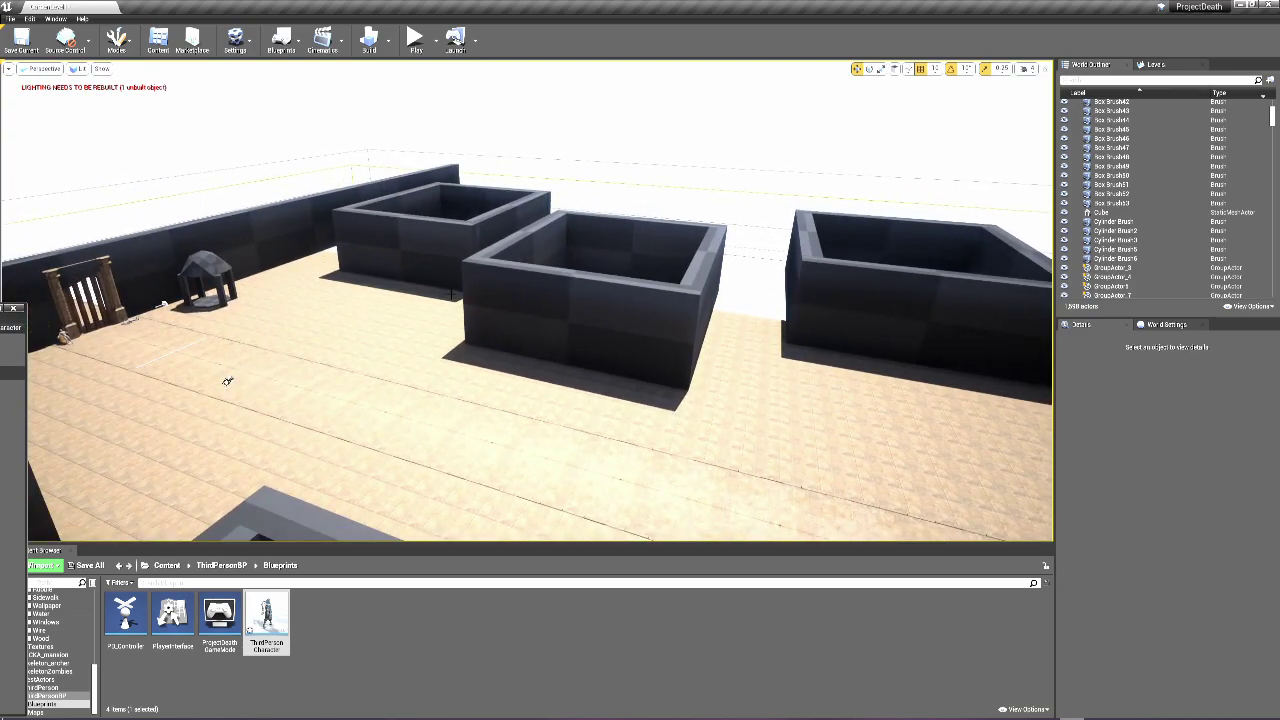
right_click_drag(227, 381, 660, 326)
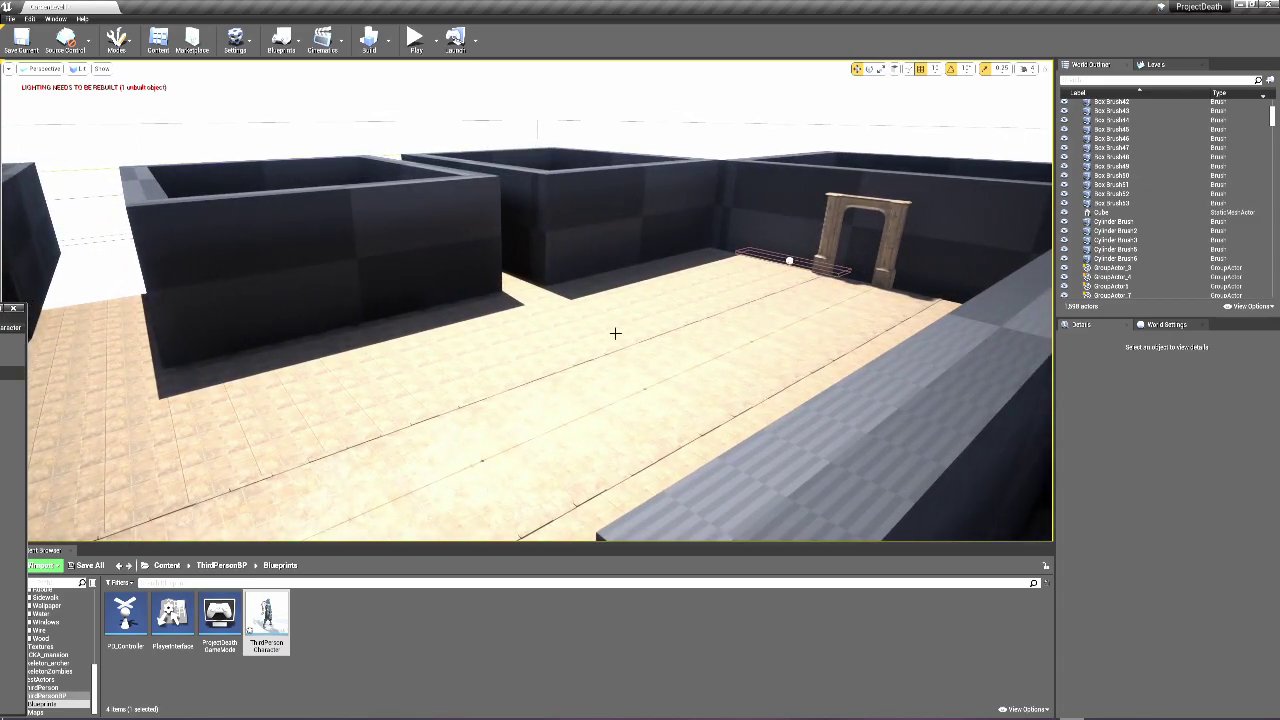
Examine the archway end of the level, including the enclosure behind the arch and the neighbouring hollow blocks
right_click_drag(750, 317, 943, 265)
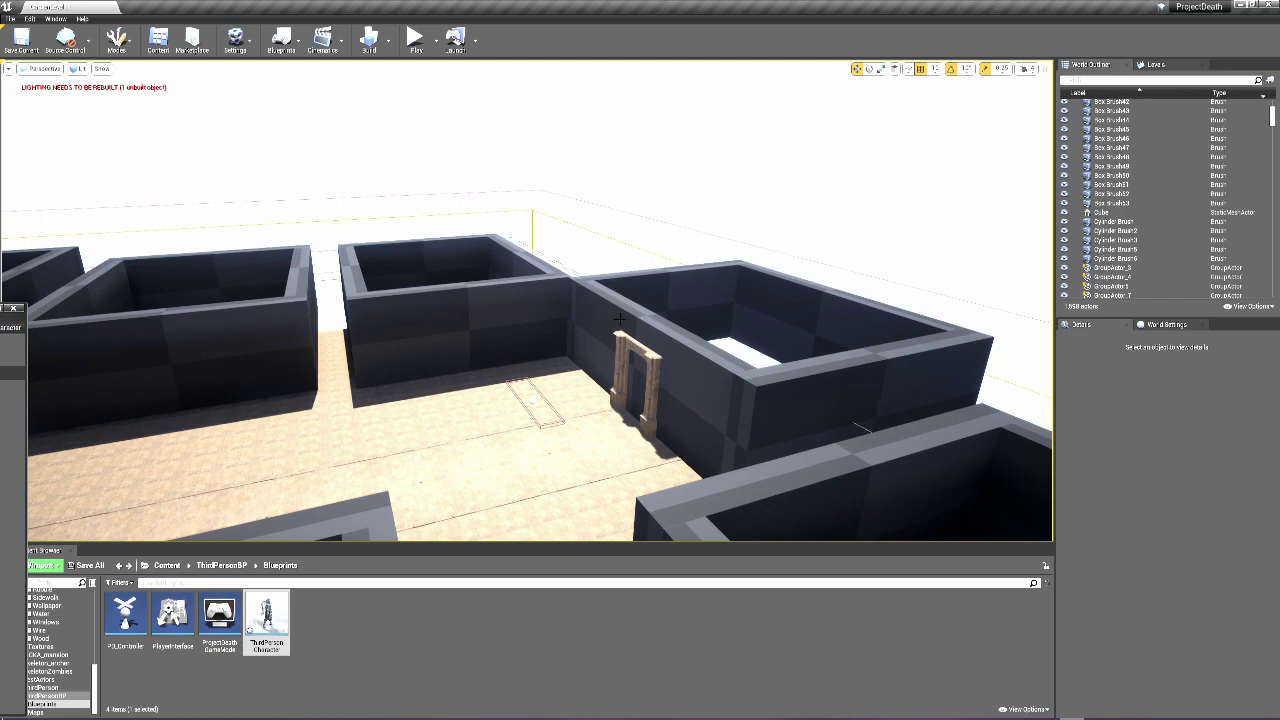
right_click_drag(647, 308, 724, 270)
mouse_move(610, 322)
right_mouse_down()
mouse_move(675, 312)
mouse_move(609, 323)
right_mouse_up()
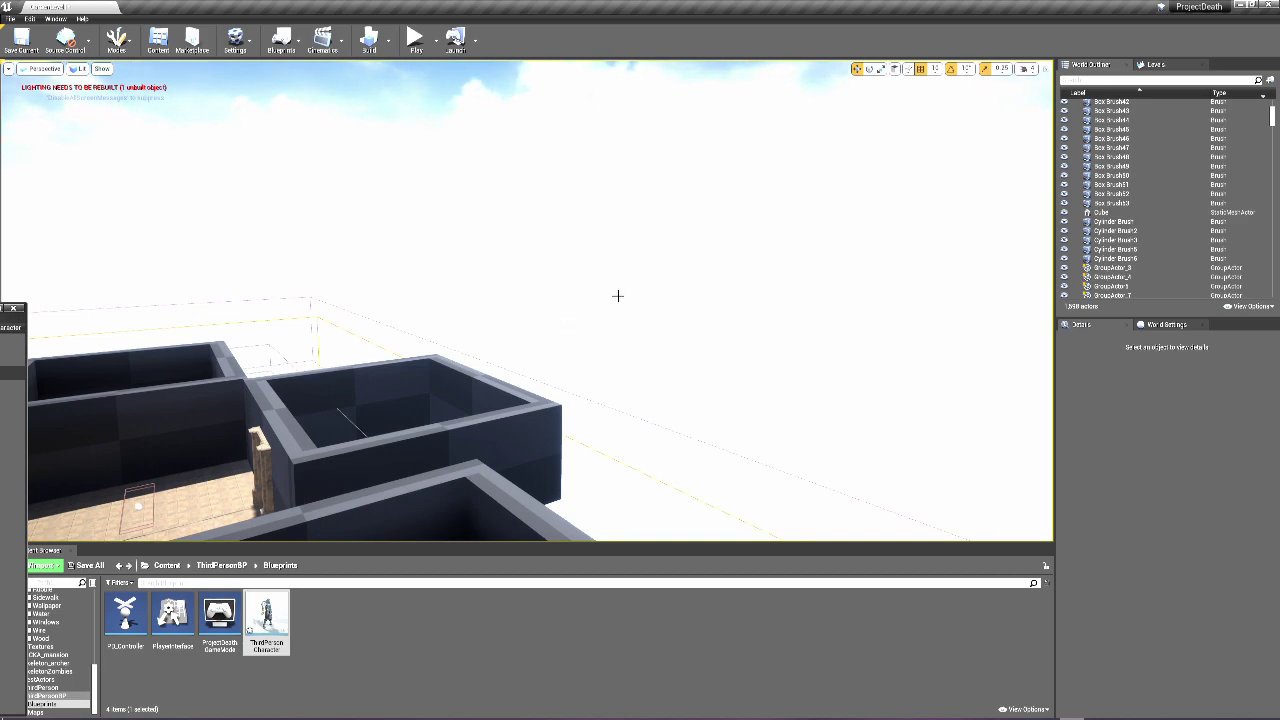
right_click_drag(617, 294, 568, 311)
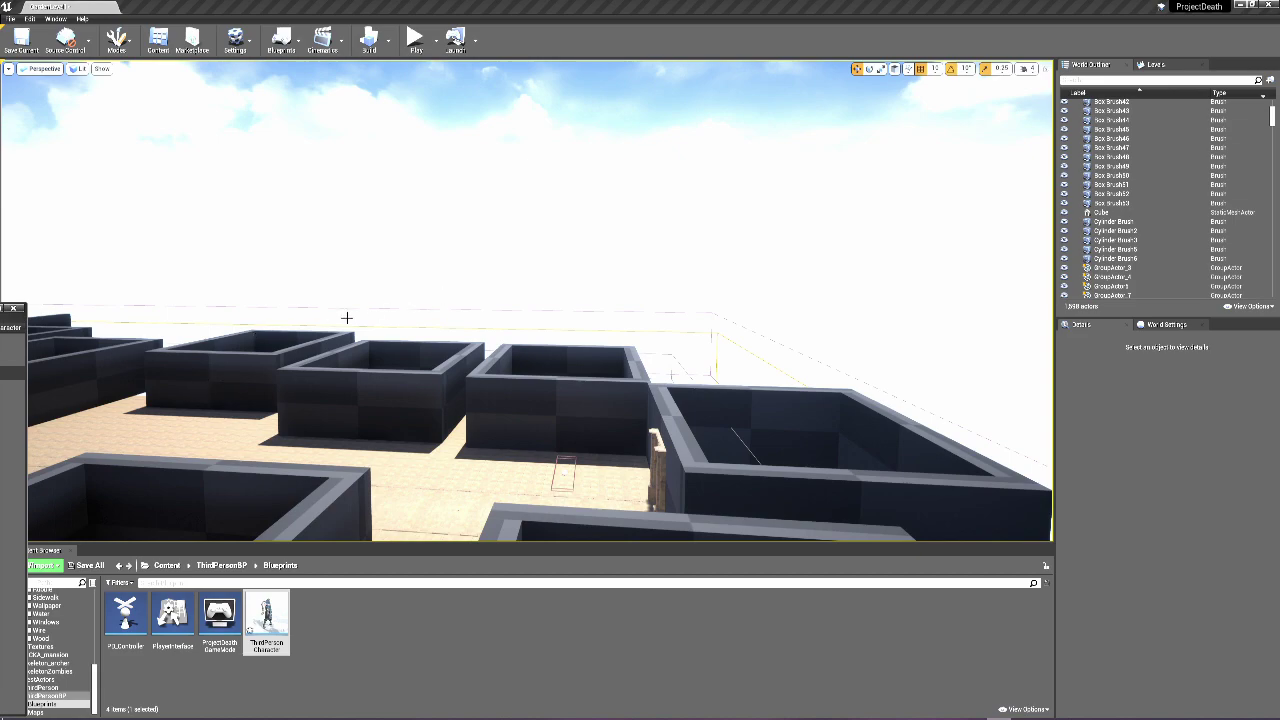
right_click_drag(490, 372, 526, 404)
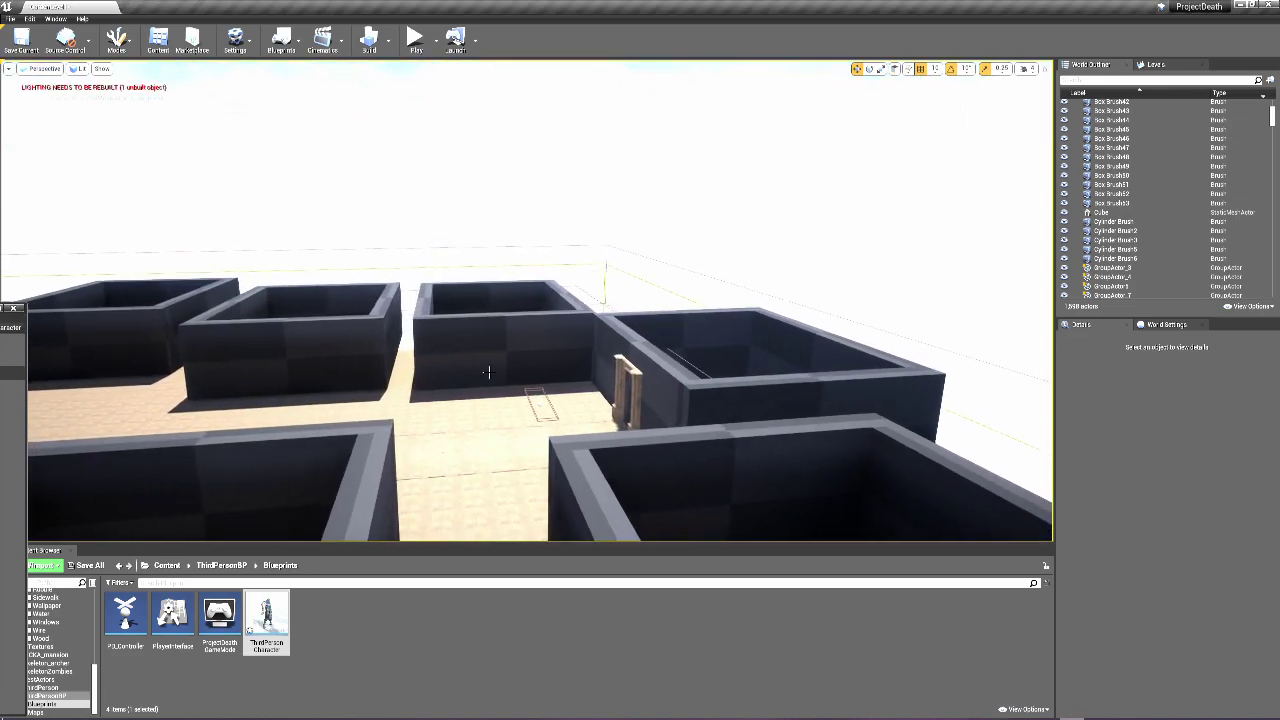
right_click_drag(469, 374, 353, 205)
right_click_drag(481, 220, 693, 254)
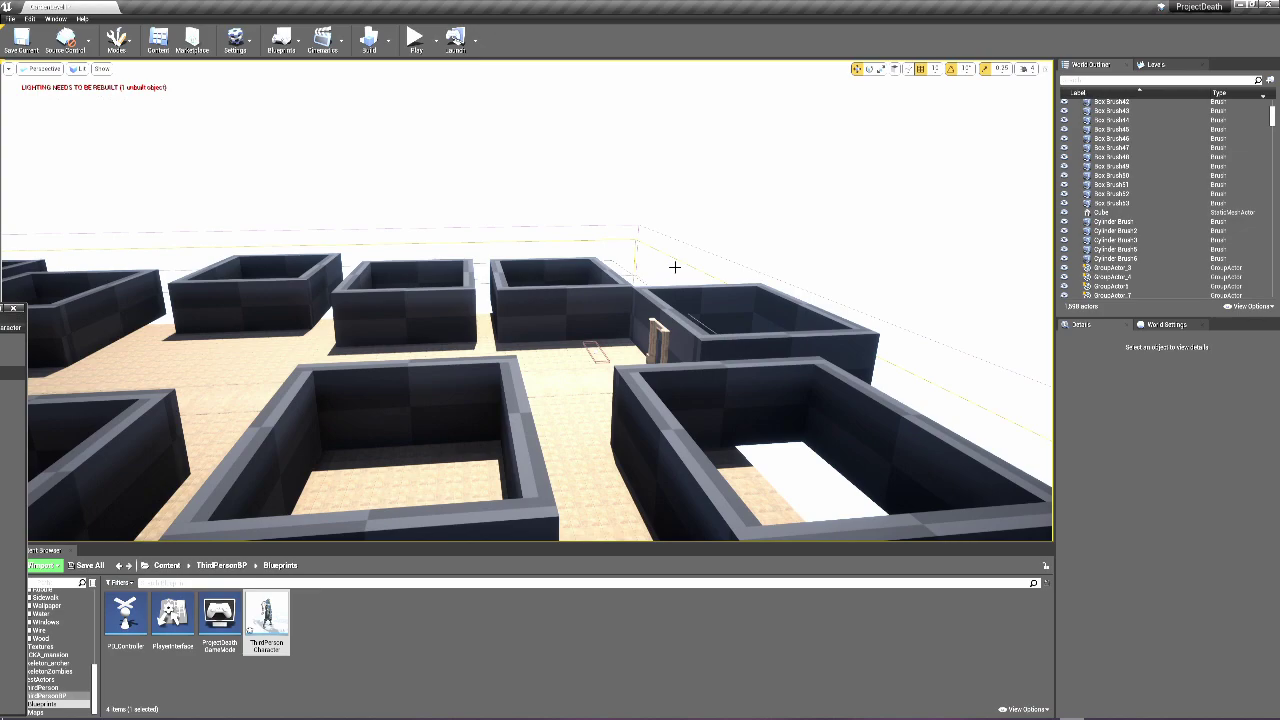
right_click_drag(649, 271, 391, 228)
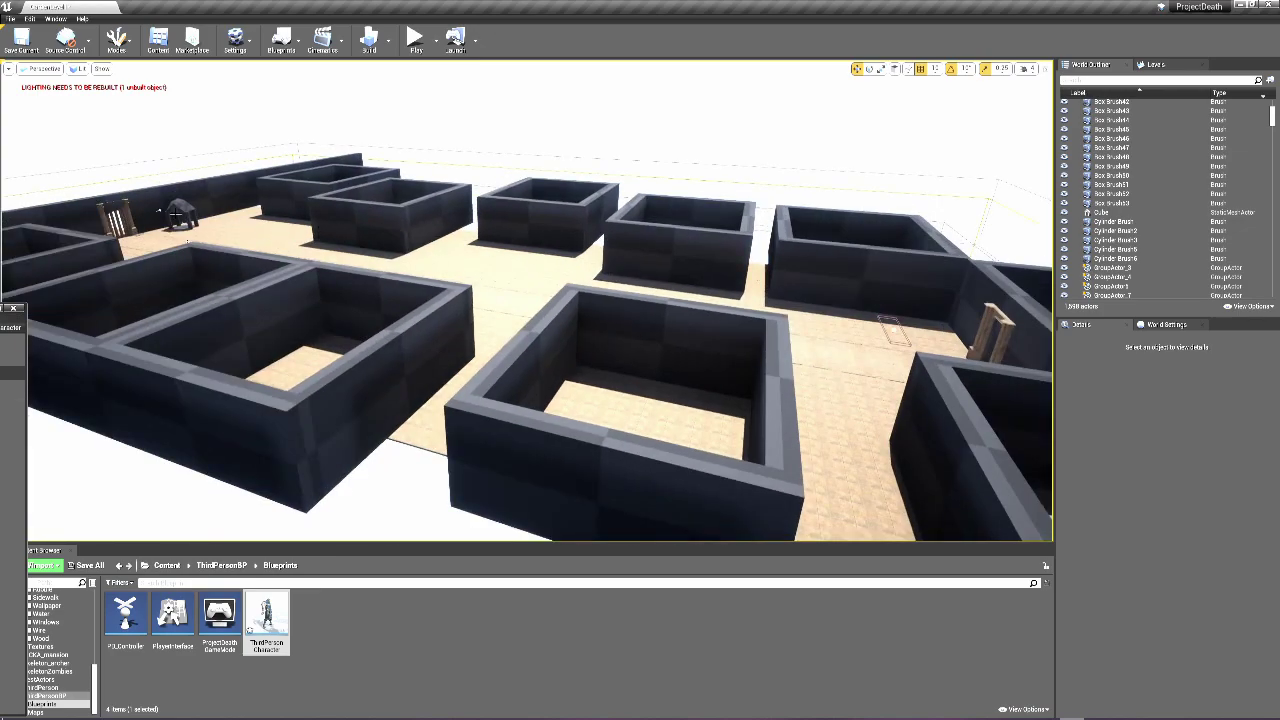
right_click_drag(175, 217, 440, 219)
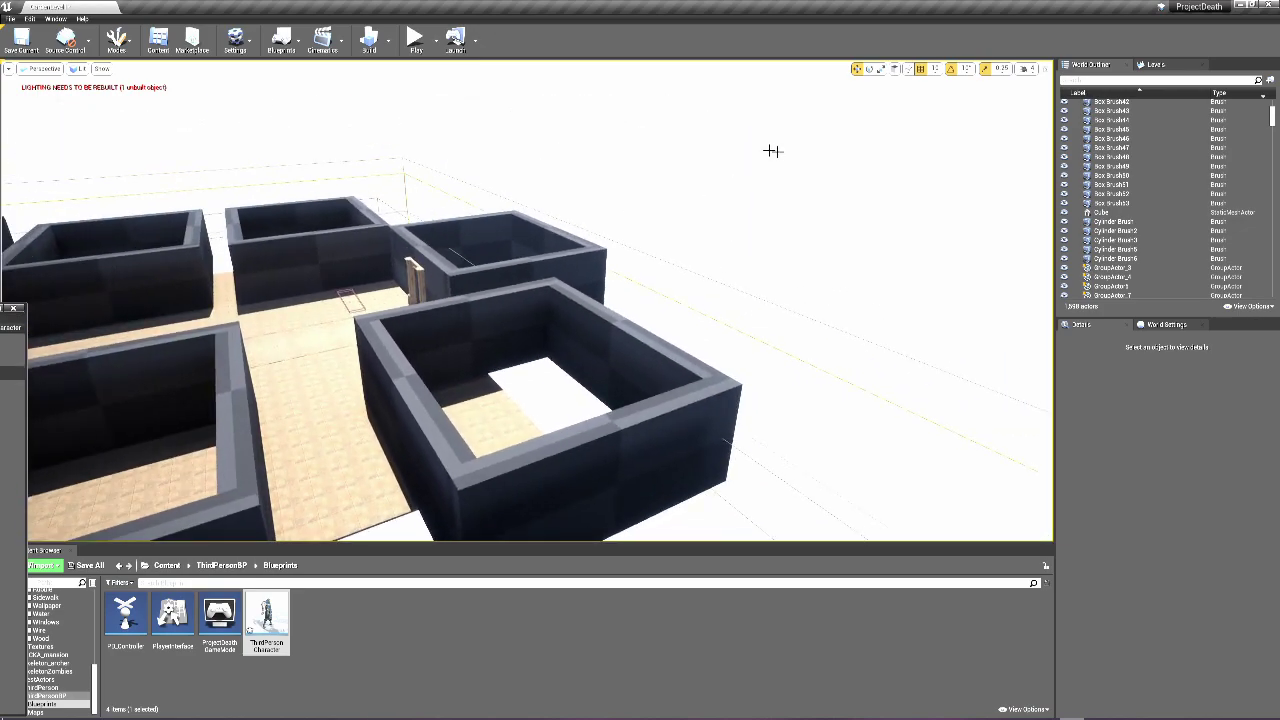
Review the overall garden layout from outside the enclosures and from above the central path, covering the gate, pavilion and archway
right_click_drag(509, 292, 236, 243)
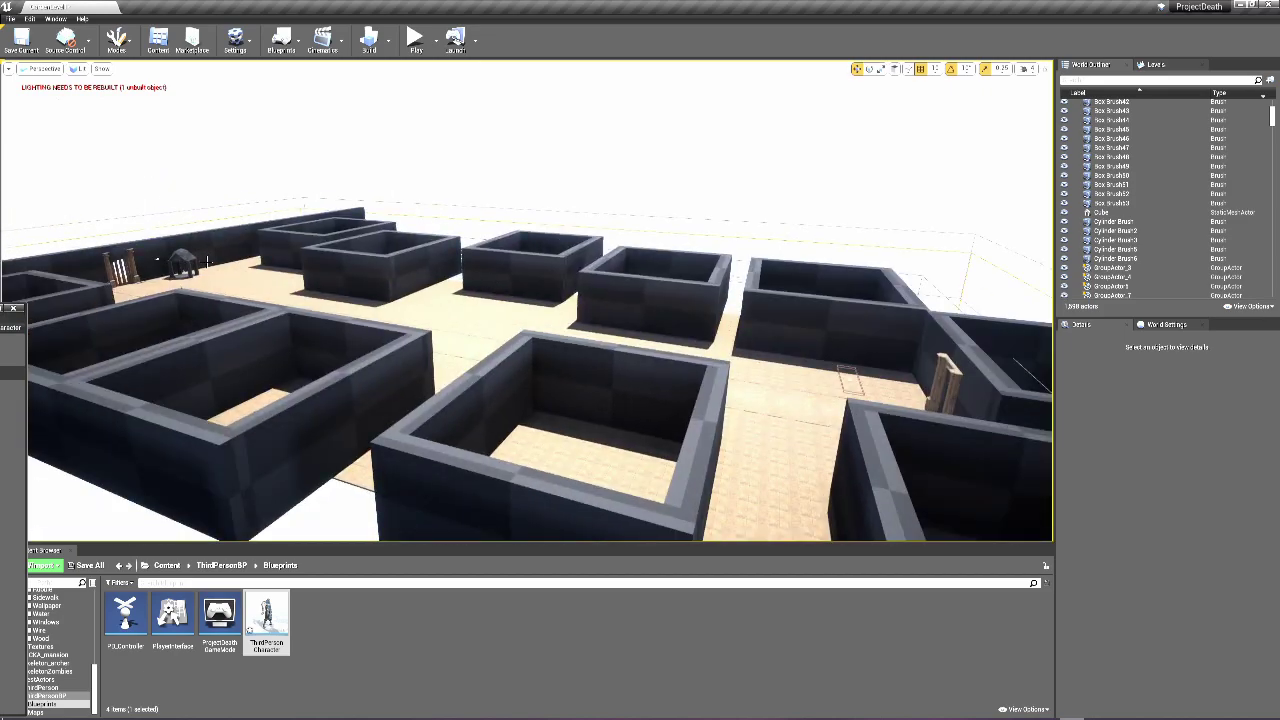
right_click_drag(500, 348, 501, 308)
mouse_move(584, 318)
right_mouse_down()
mouse_move(660, 320)
mouse_move(585, 336)
right_mouse_up()
key("w")
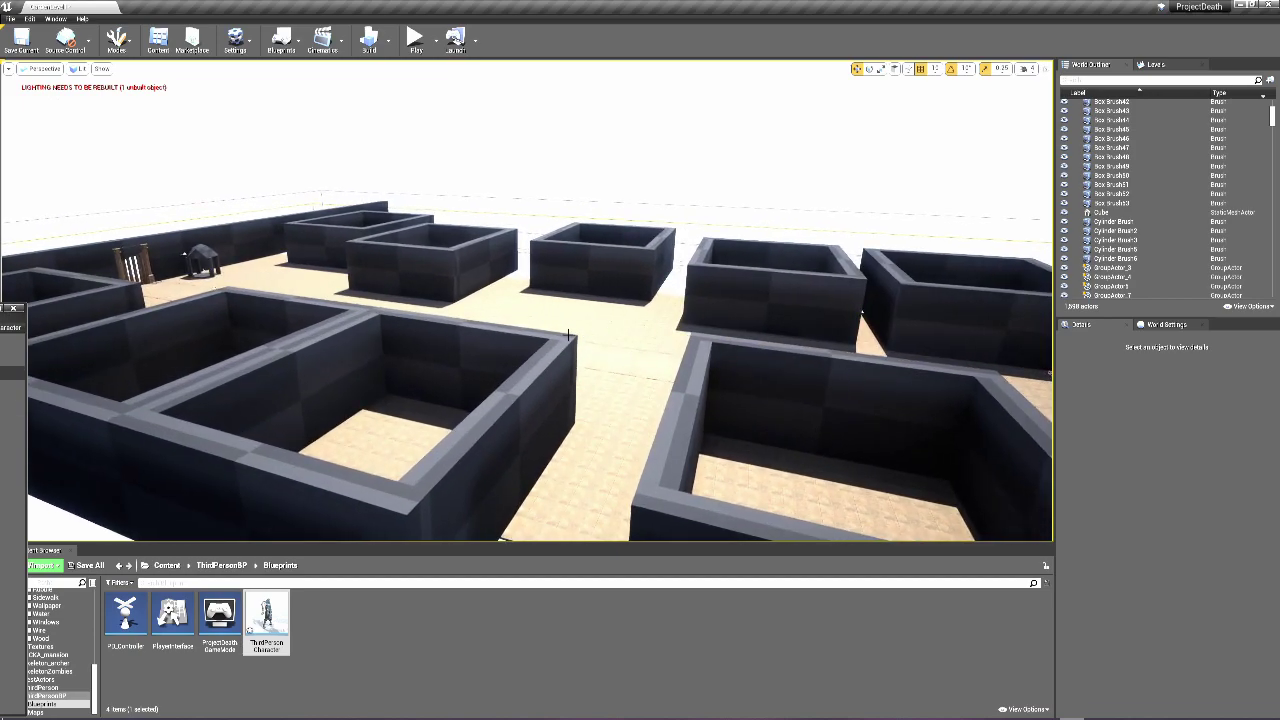
right_click_drag(568, 335, 863, 300)
right_click_drag(751, 330, 759, 301)
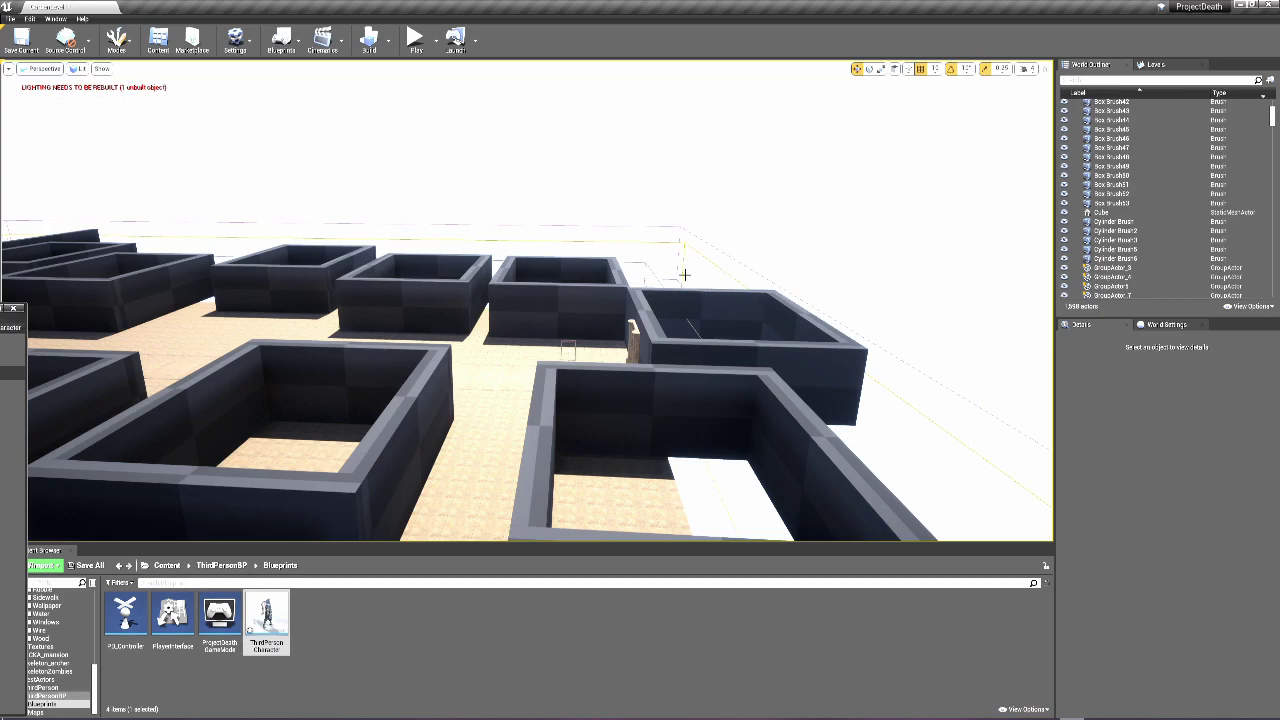
right_click_drag(554, 327, 554, 327)
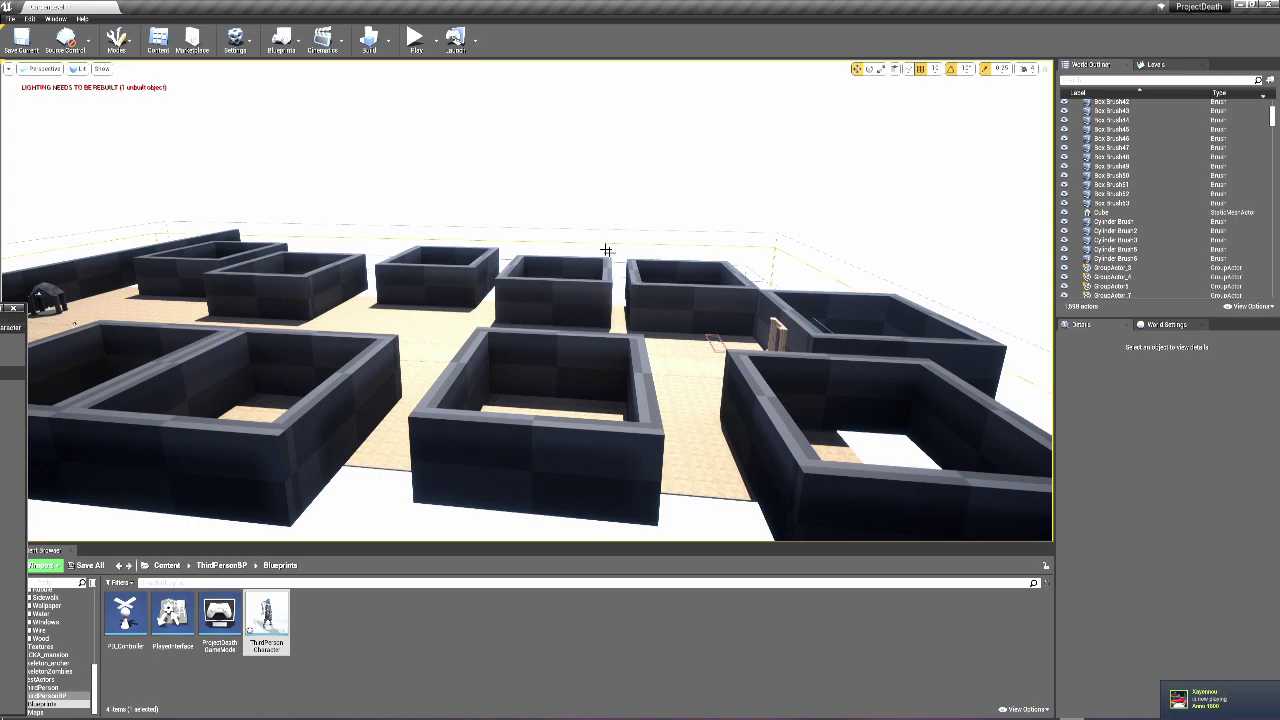
right_click_drag(562, 300, 604, 273)
left_click_drag(650, 290, 600, 283)
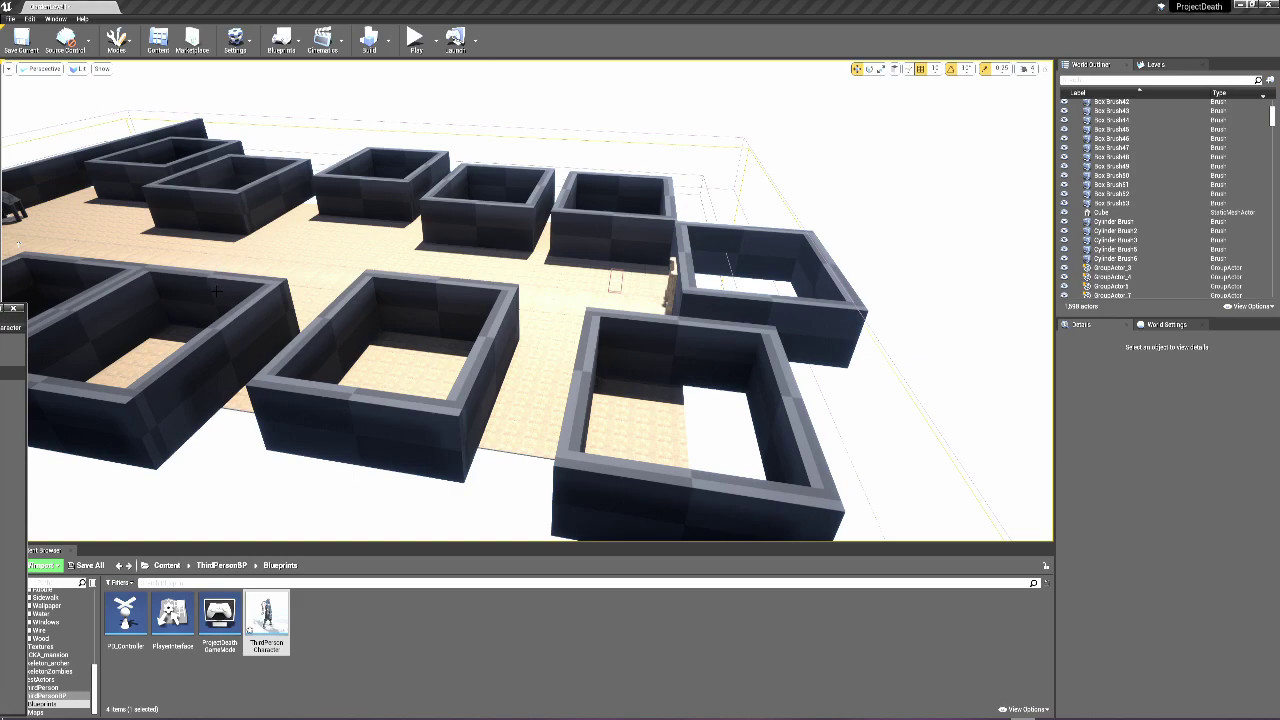
left_click_drag(303, 283, 311, 283, "alt")
left_click_drag(106, 339, 124, 339, "alt")
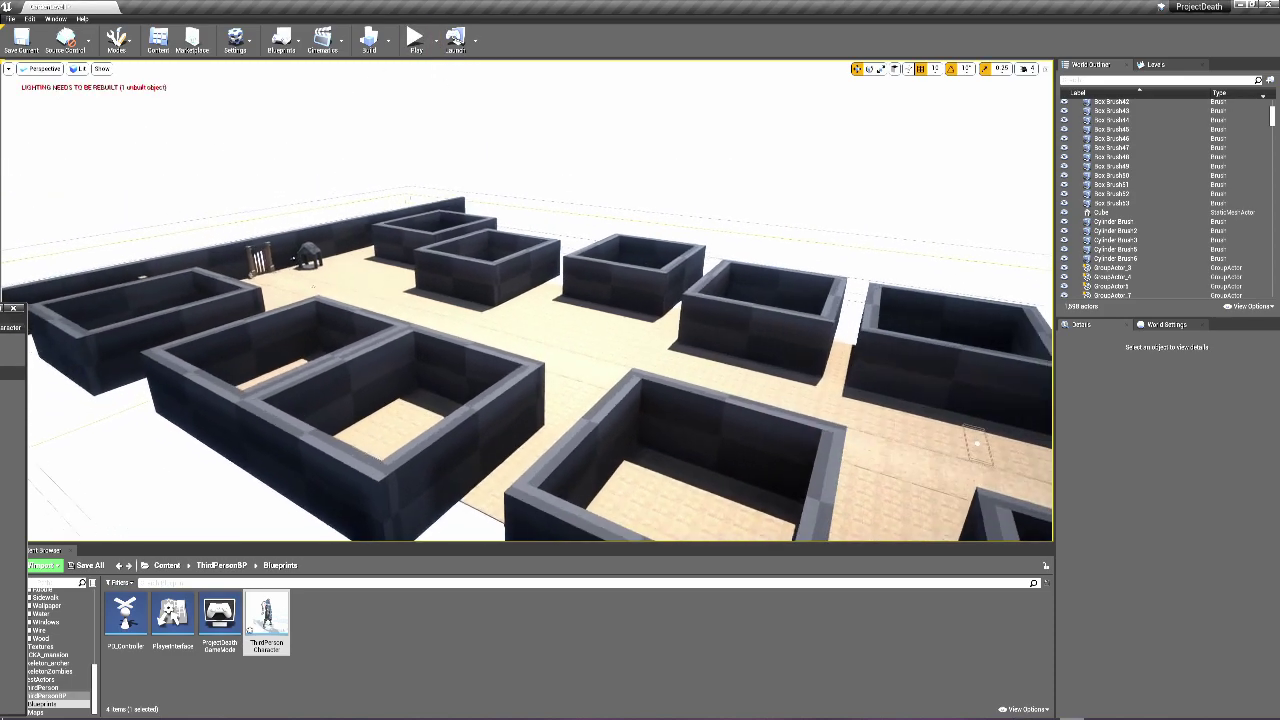
key("w")
mouse_move(534, 242)
right_mouse_down()
mouse_move(440, 242)
mouse_move(534, 242)
mouse_move(523, 251)
right_mouse_up()
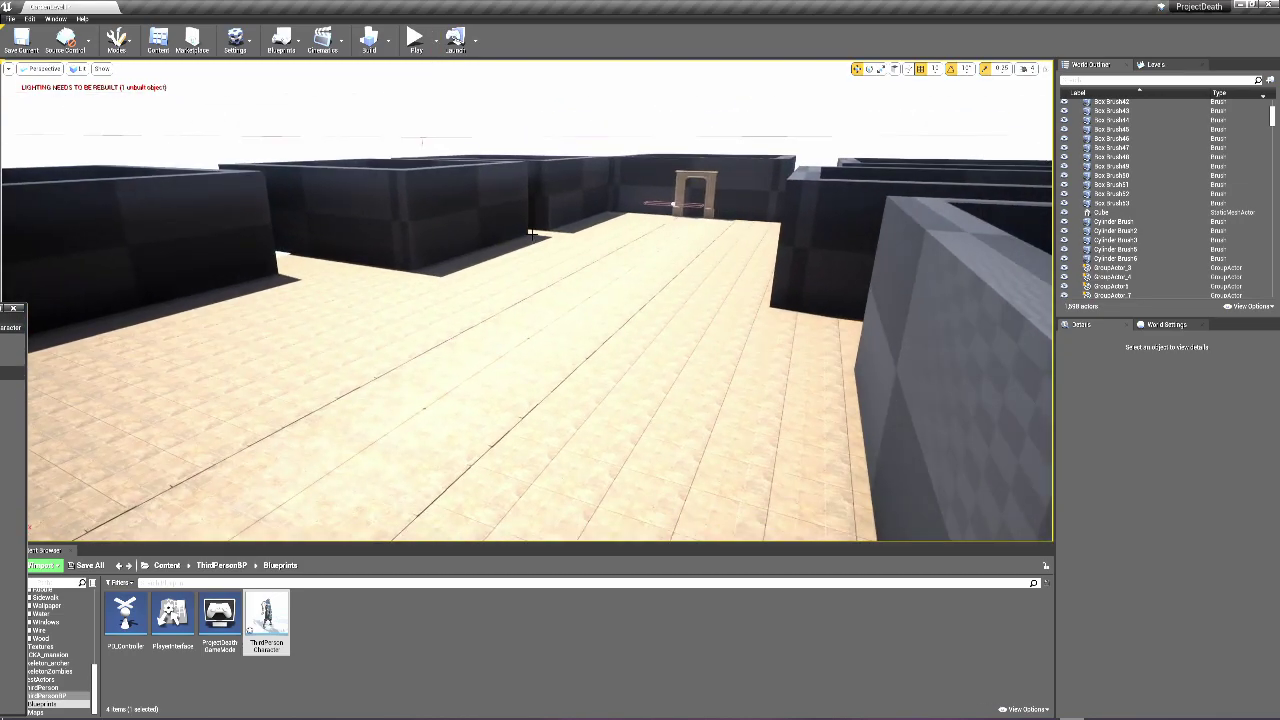